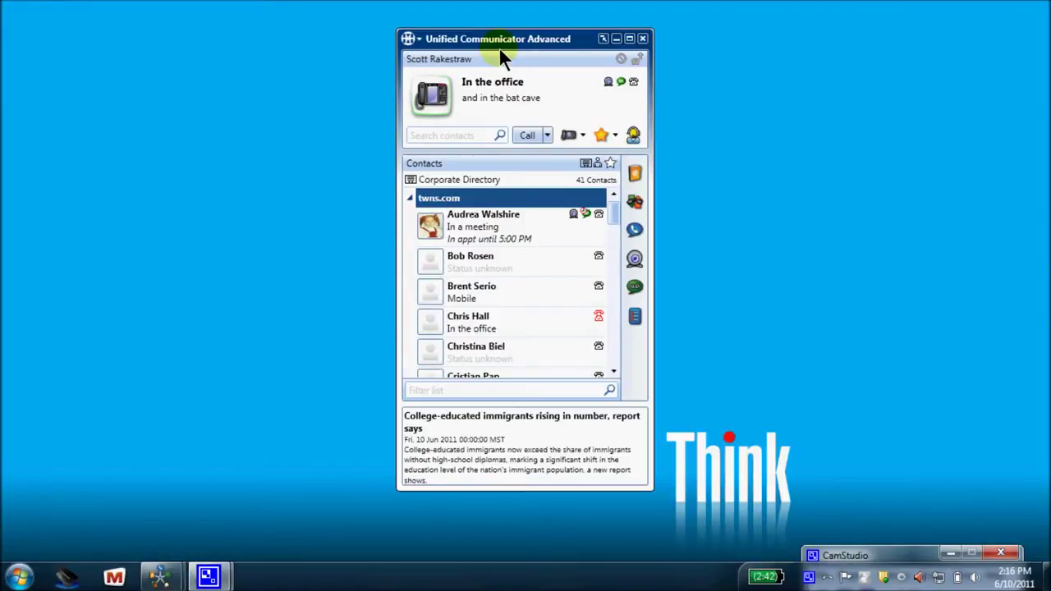
# Open the Console from the Main Menu and place it left of the contacts window
pyautogui.click(420, 42)
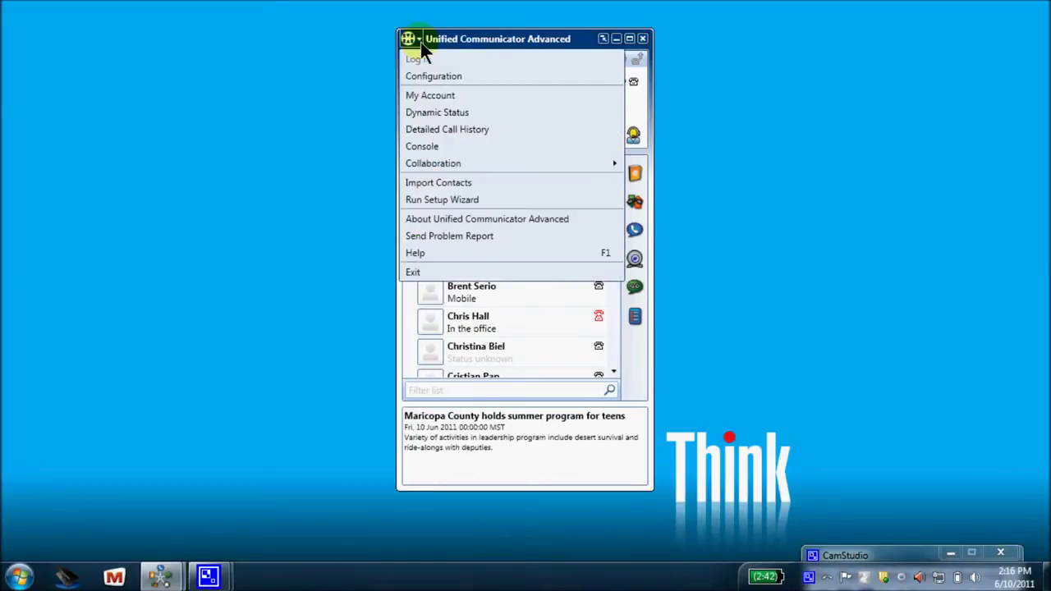
pyautogui.click(422, 148)
pyautogui.moveTo(545, 34); pyautogui.dragTo(502, 94)
pyautogui.moveTo(517, 35); pyautogui.dragTo(900, 20)
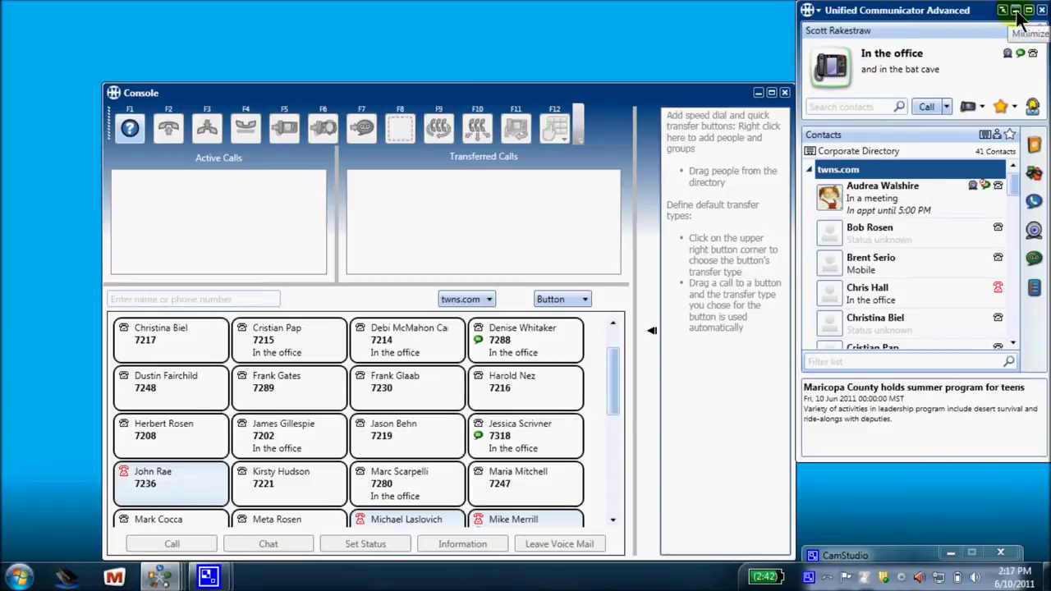
pyautogui.moveTo(584, 94); pyautogui.dragTo(530, 32)
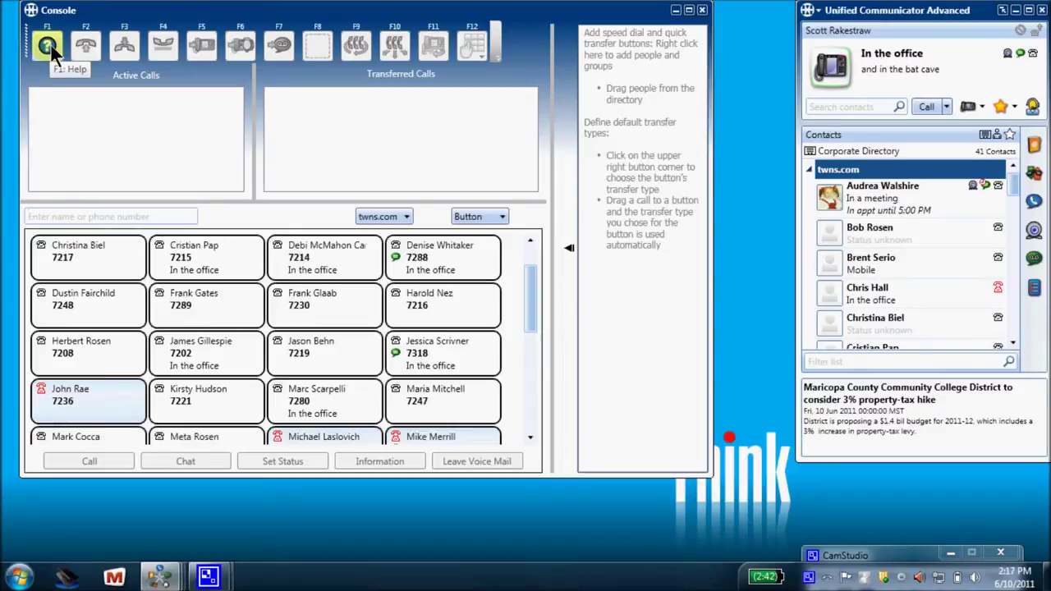
# Raise the Desktop Client Help over the Console and scroll to the Hold and transfer rows
pyautogui.moveTo(163, 580)
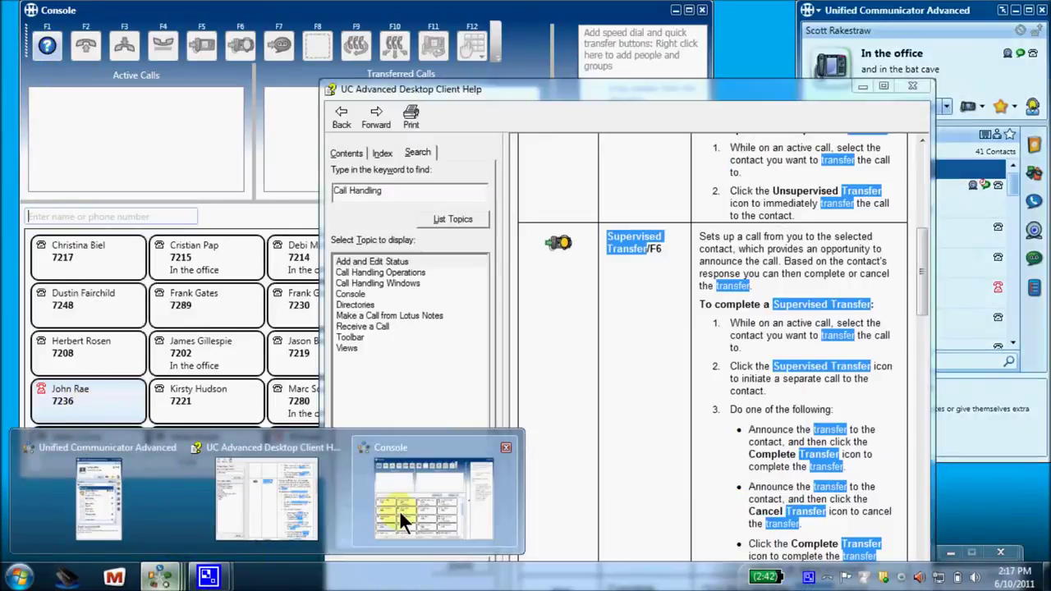
pyautogui.click(399, 510)
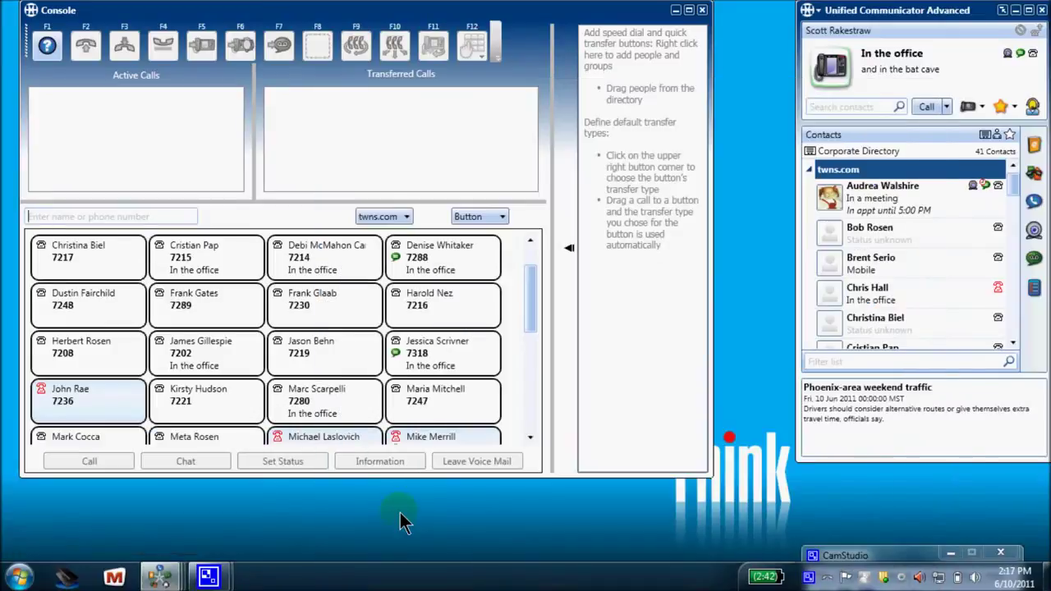
pyautogui.moveTo(175, 581)
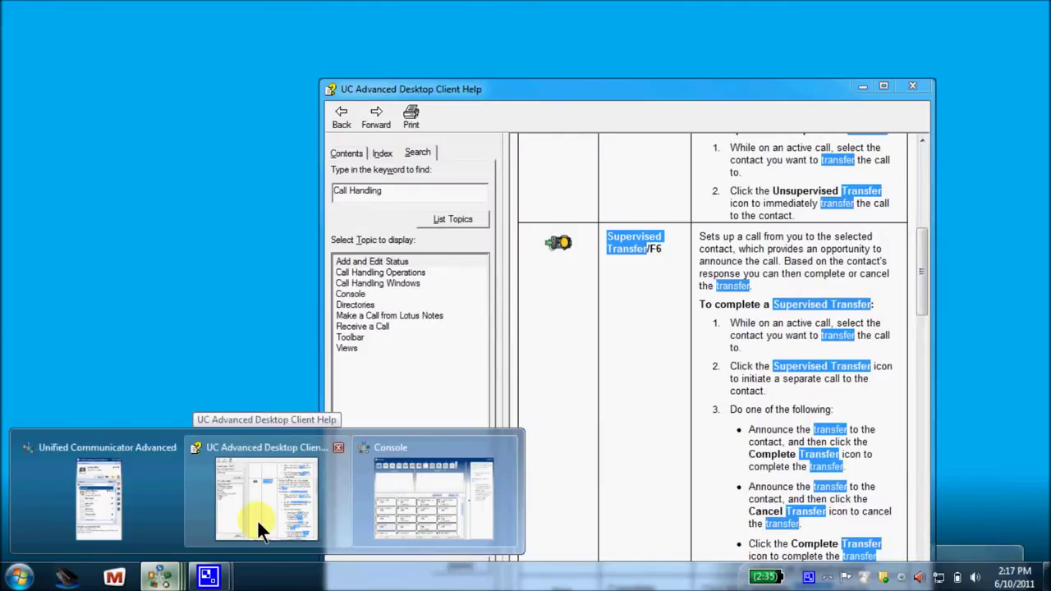
pyautogui.click(257, 519)
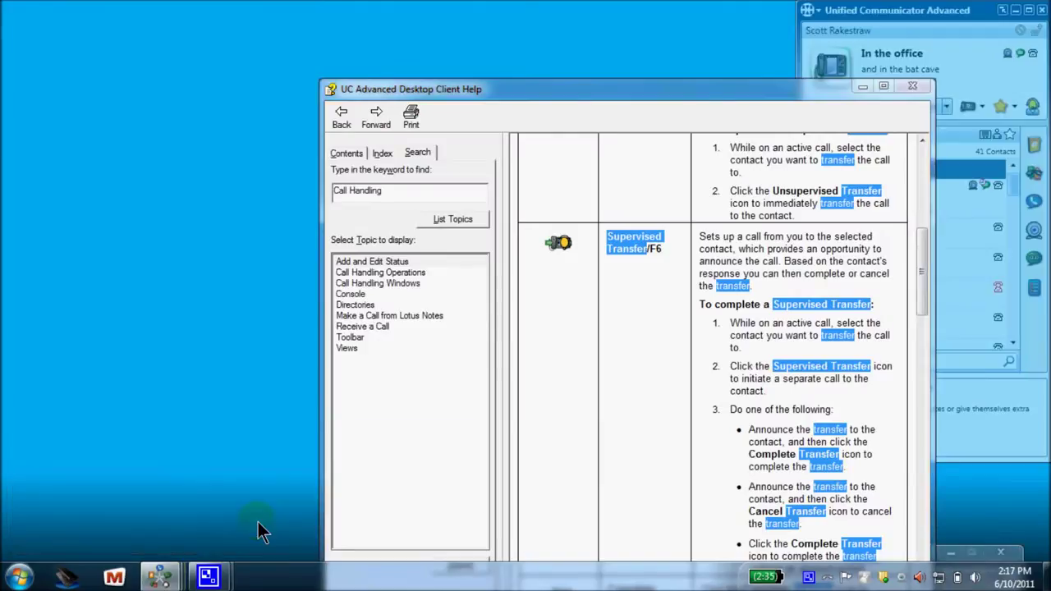
pyautogui.moveTo(552, 92); pyautogui.dragTo(555, 179)
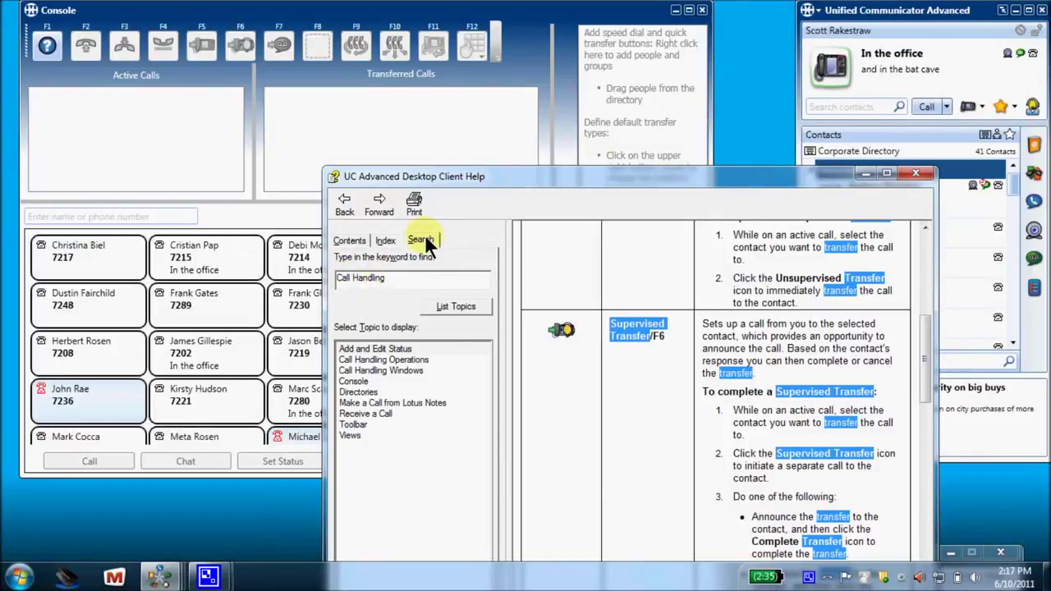
pyautogui.moveTo(599, 186); pyautogui.dragTo(428, 151)
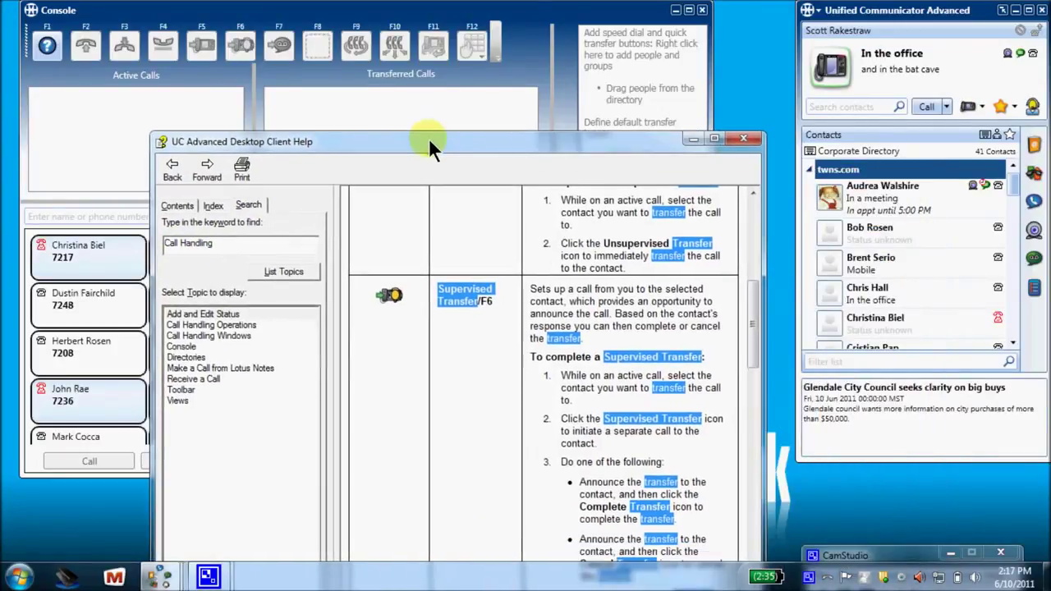
pyautogui.moveTo(745, 301); pyautogui.dragTo(751, 271)
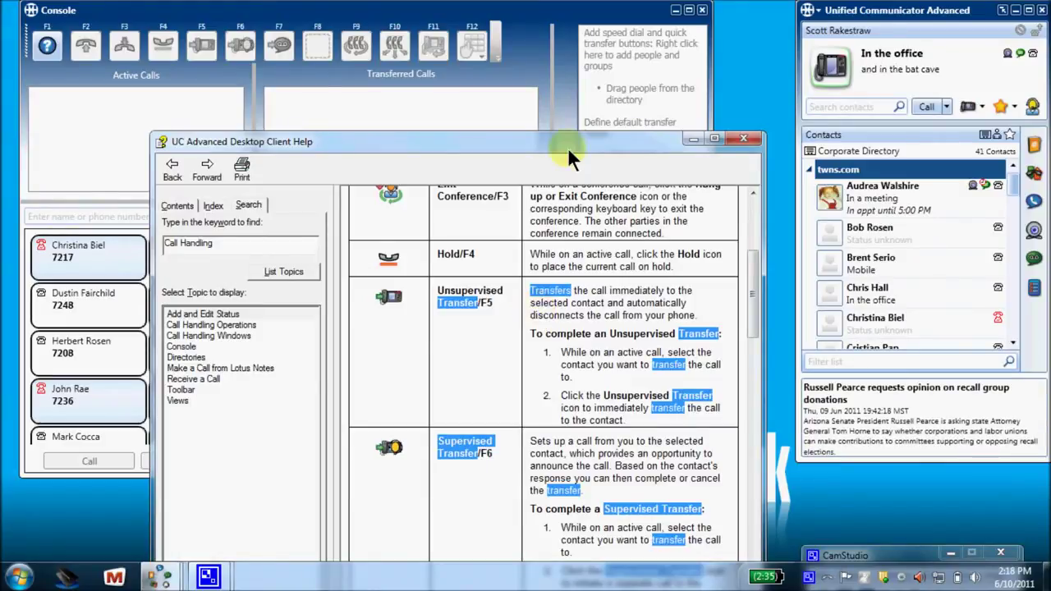
pyautogui.moveTo(567, 139); pyautogui.dragTo(563, 115)
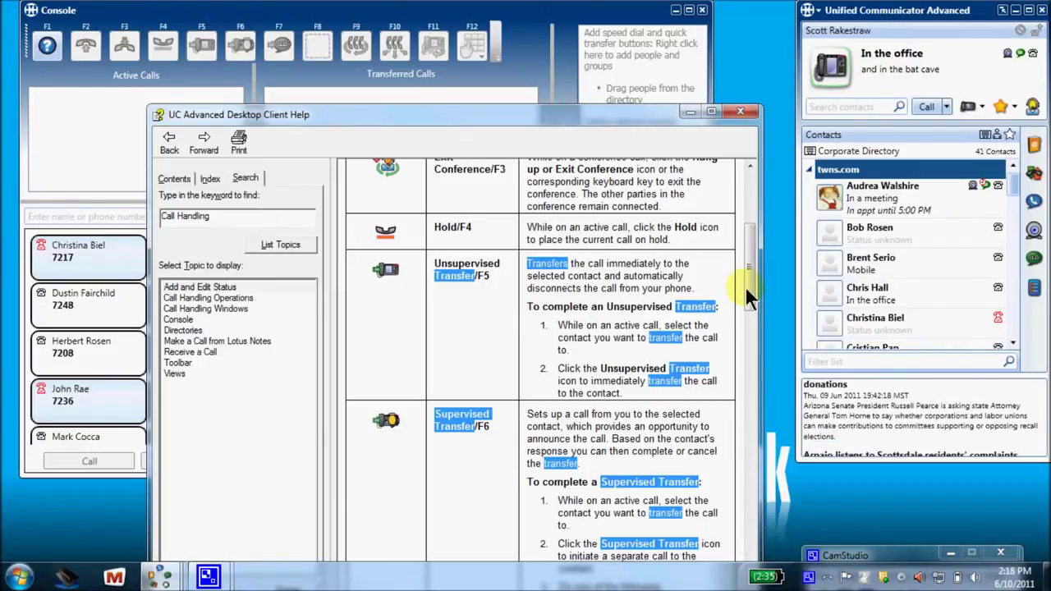
pyautogui.moveTo(745, 286); pyautogui.dragTo(742, 306)
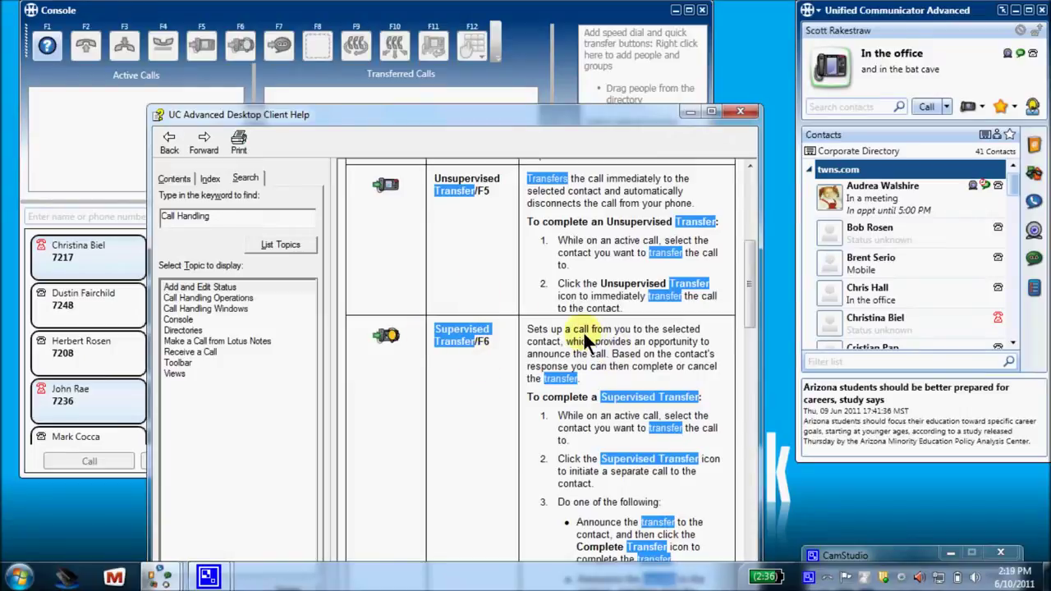
pyautogui.click(689, 112)
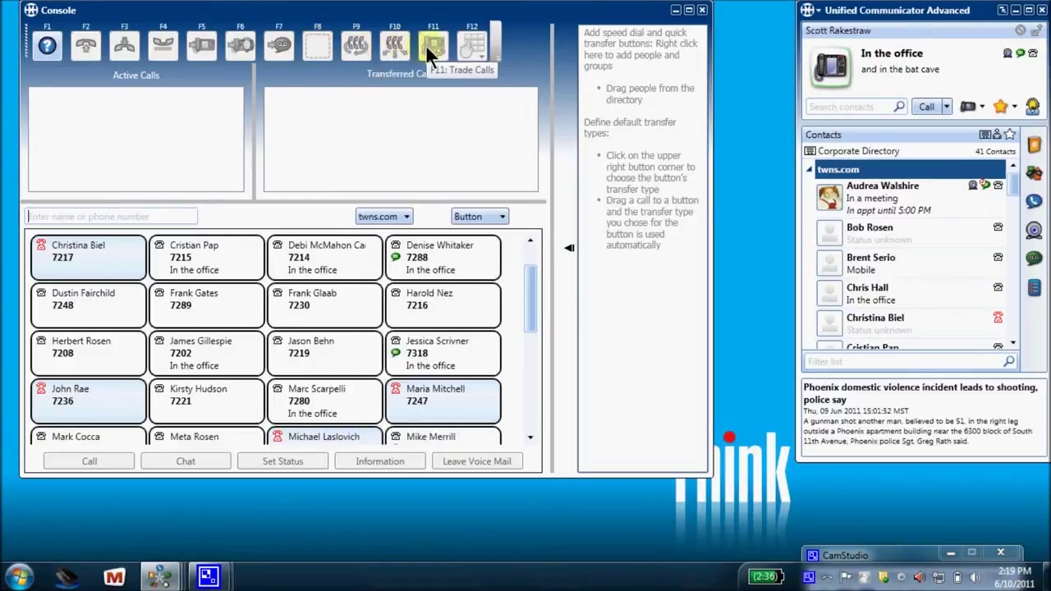
# Check the F8 slot's Swap with Function Key option, then close its menu unchanged
pyautogui.rightClick(313, 46)
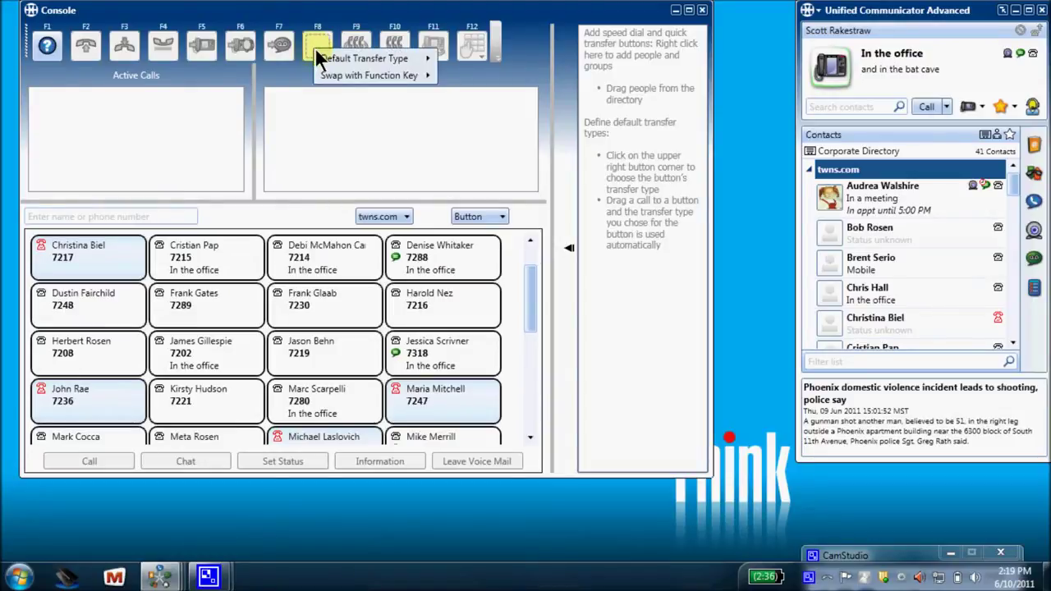
pyautogui.moveTo(330, 74)
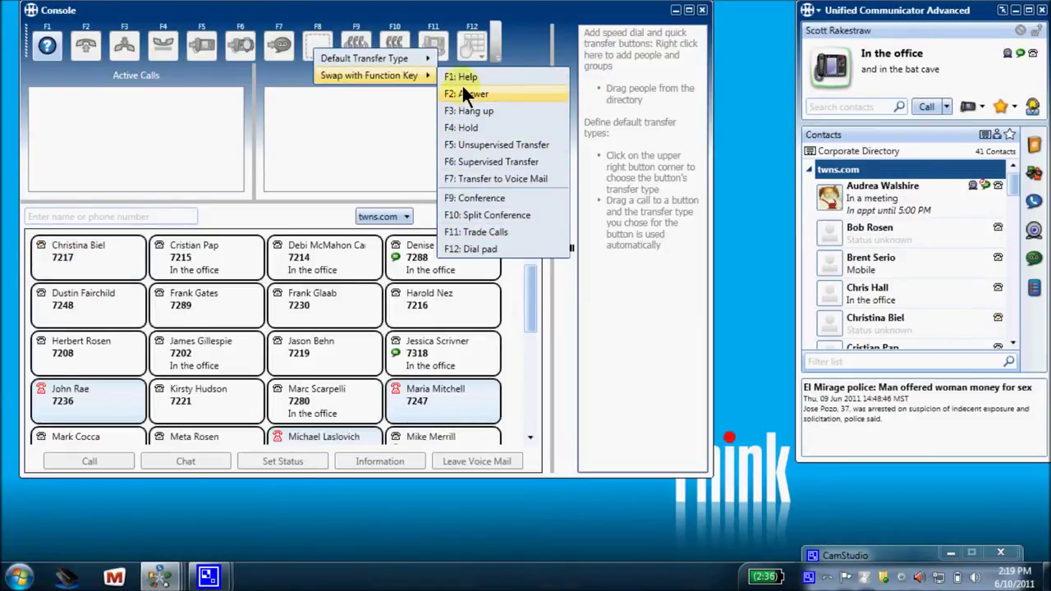
pyautogui.click(375, 113)
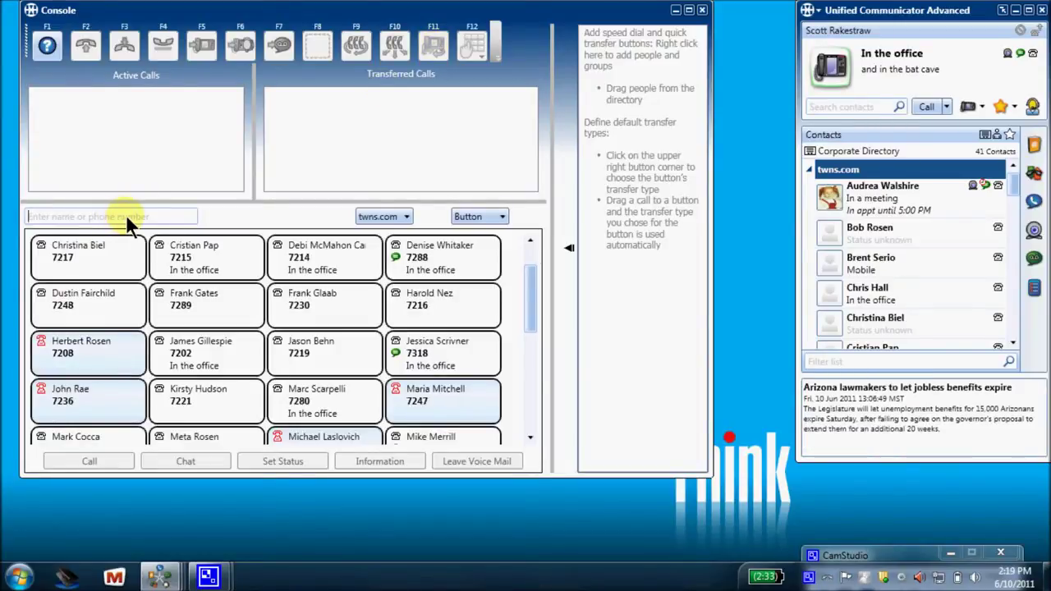
pyautogui.write('36')
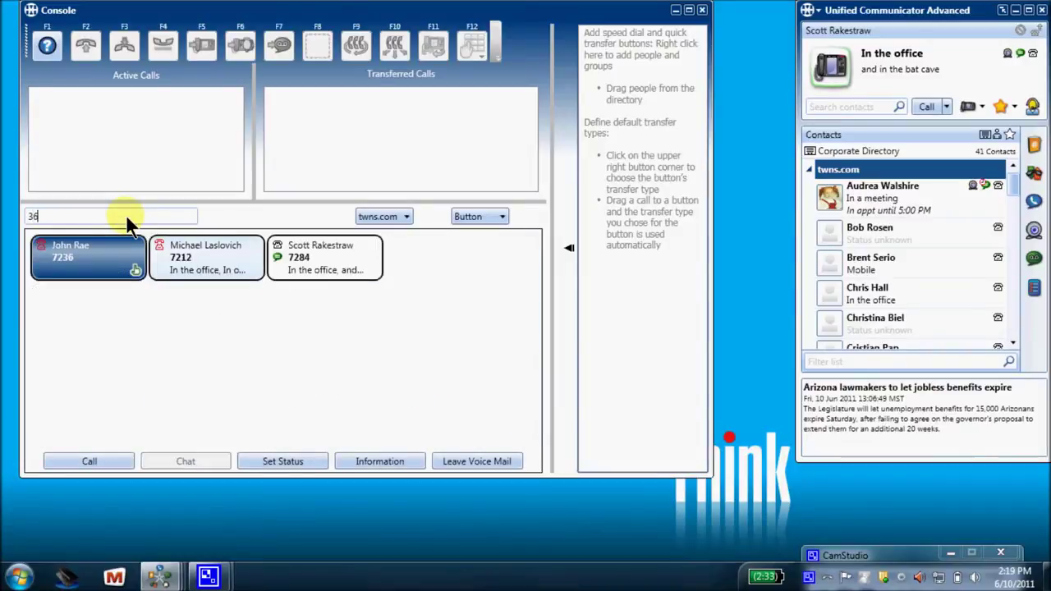
pyautogui.write('19566')
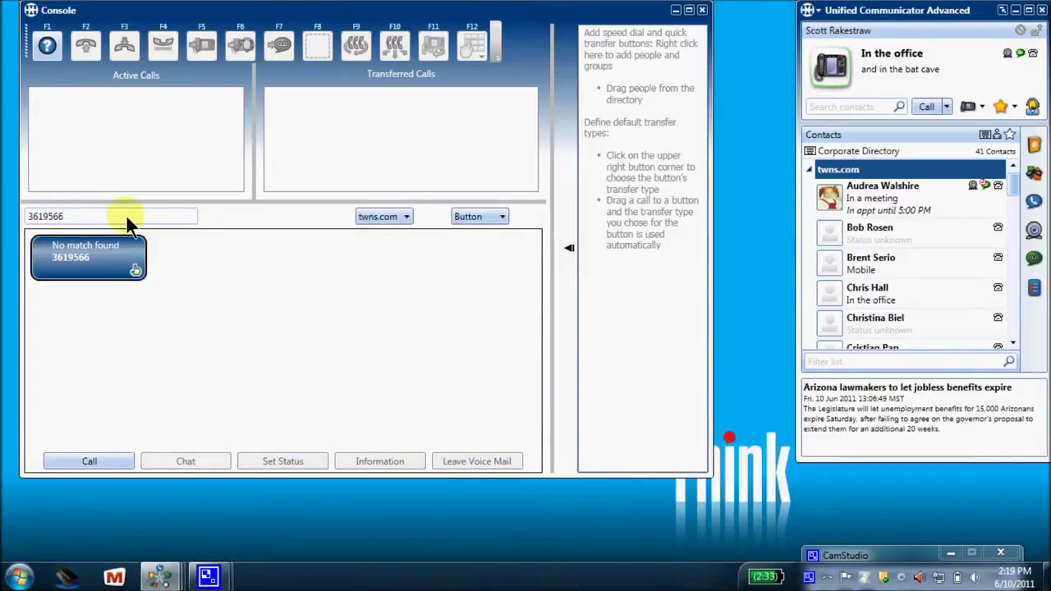
pyautogui.press('Return')
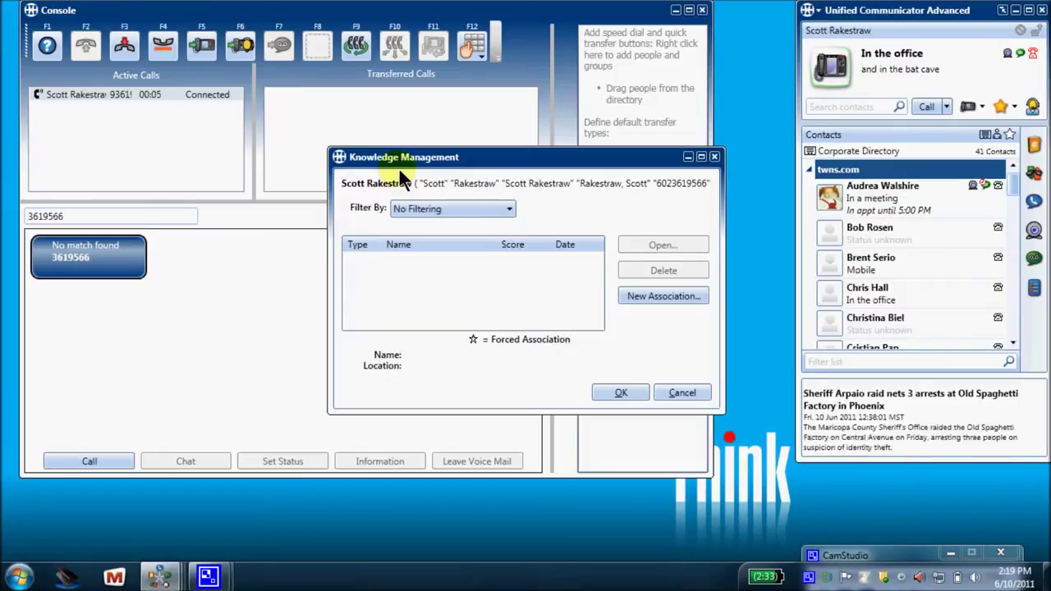
pyautogui.click(683, 390)
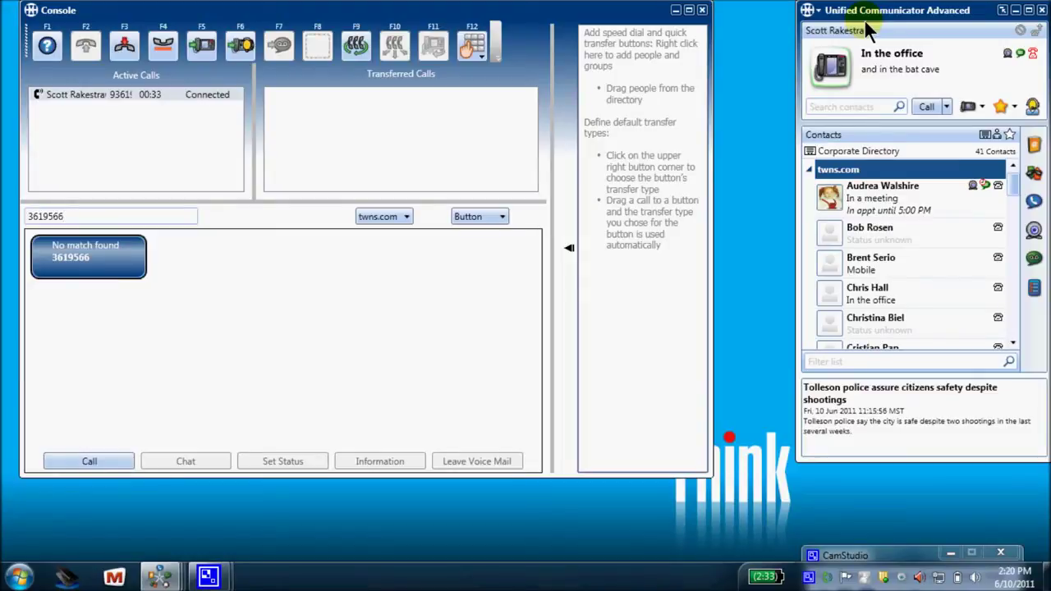
# Hold the call with F4, resume it from Active Calls, then hang up with F3
pyautogui.click(160, 50)
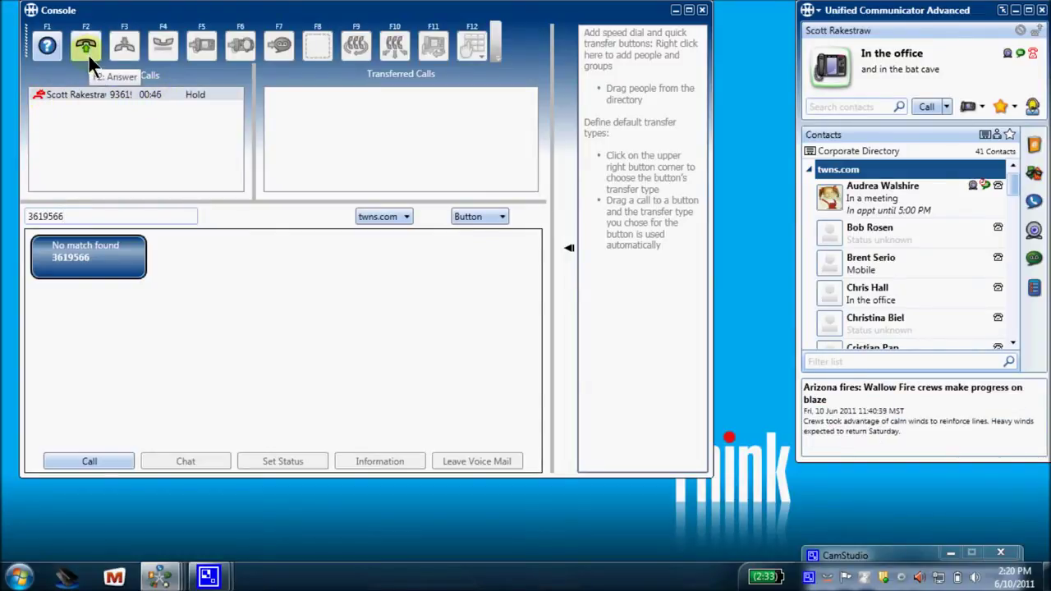
pyautogui.doubleClick(70, 94)
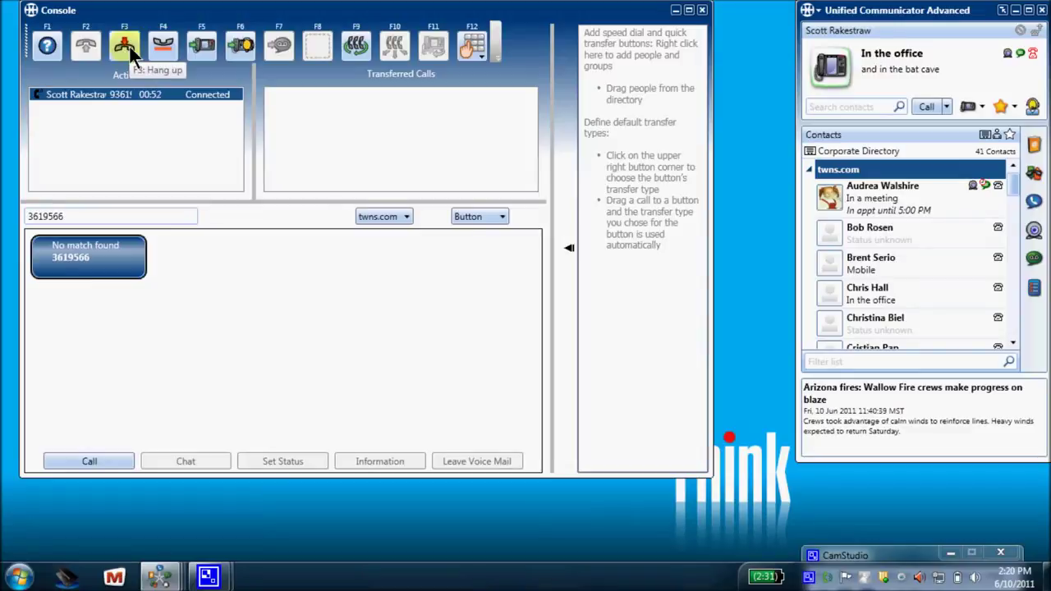
pyautogui.click(129, 45)
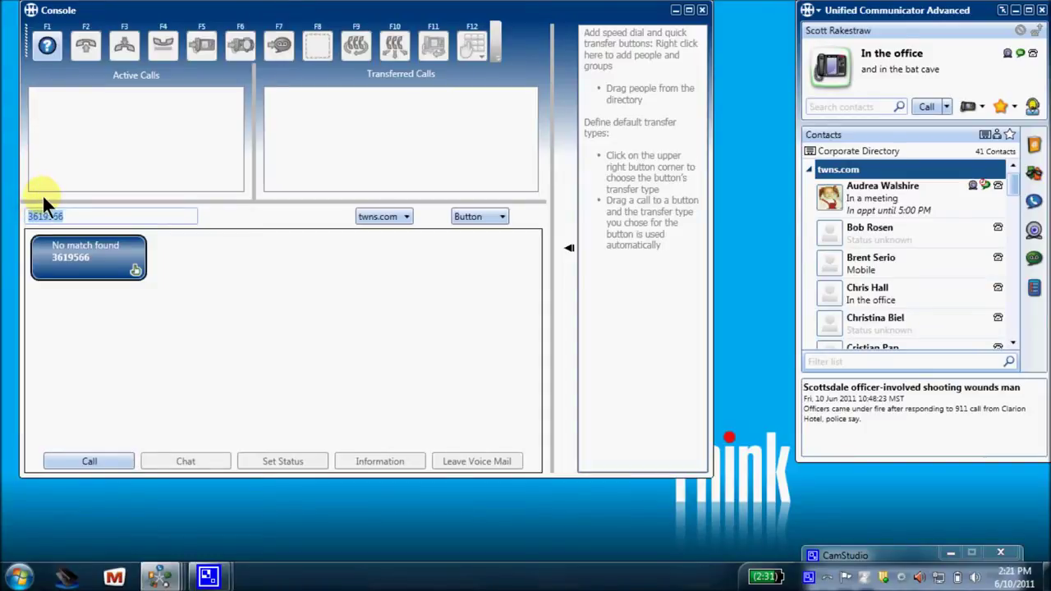
pyautogui.press('BackSpace')
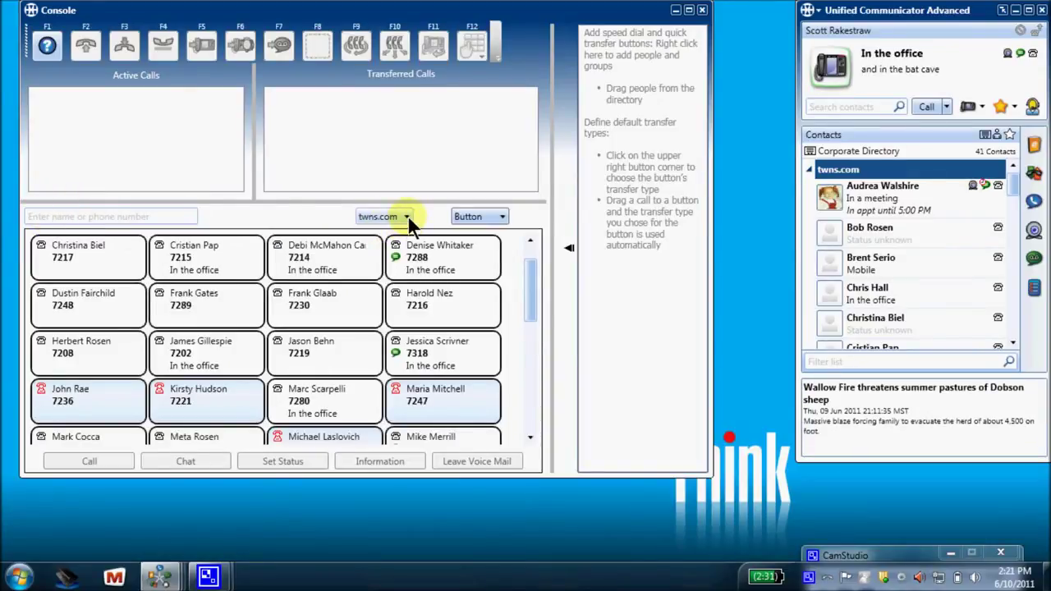
pyautogui.moveTo(529, 296)
pyautogui.mouseDown()
pyautogui.moveTo(531, 276)
pyautogui.moveTo(531, 298)
pyautogui.mouseUp()
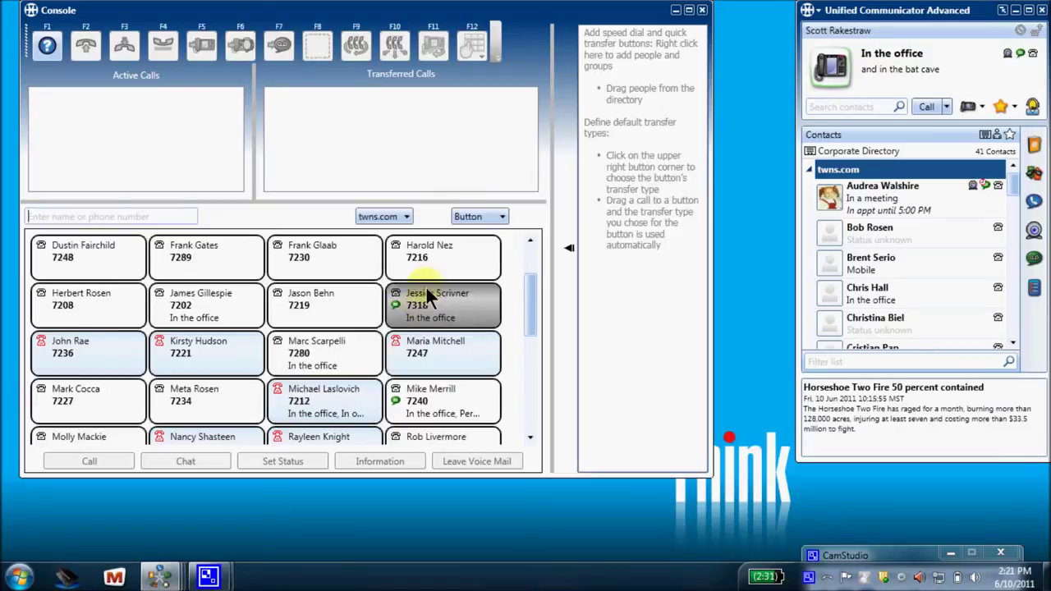
pyautogui.moveTo(398, 310)
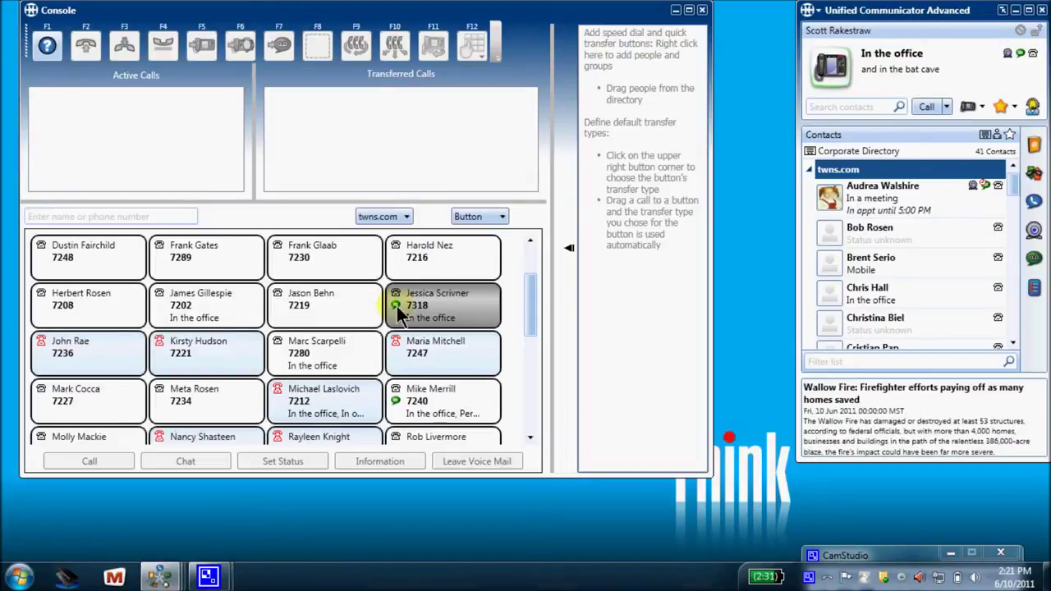
pyautogui.rightClick(397, 306)
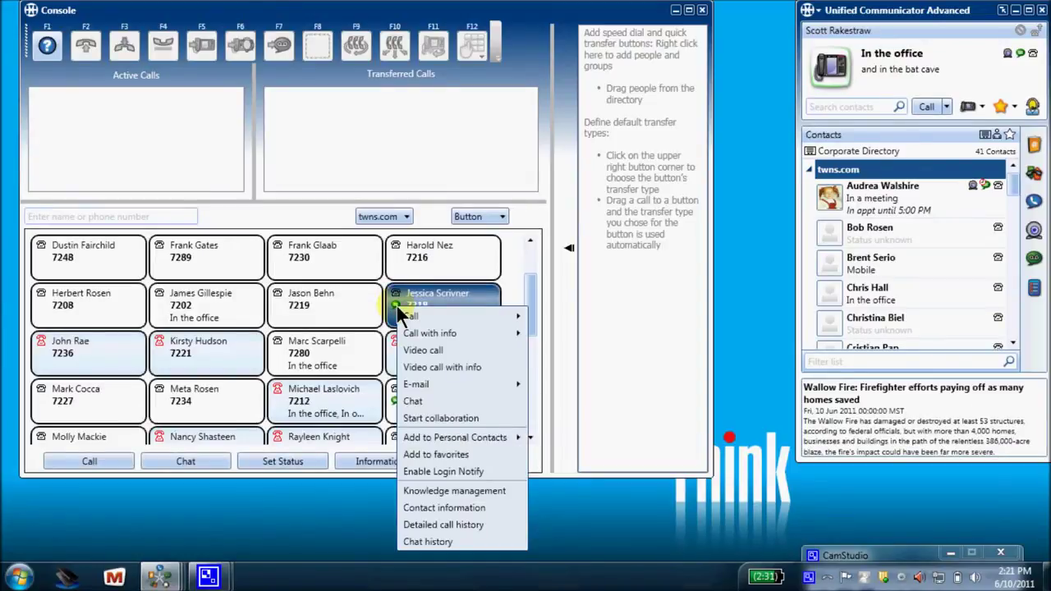
pyautogui.moveTo(401, 316)
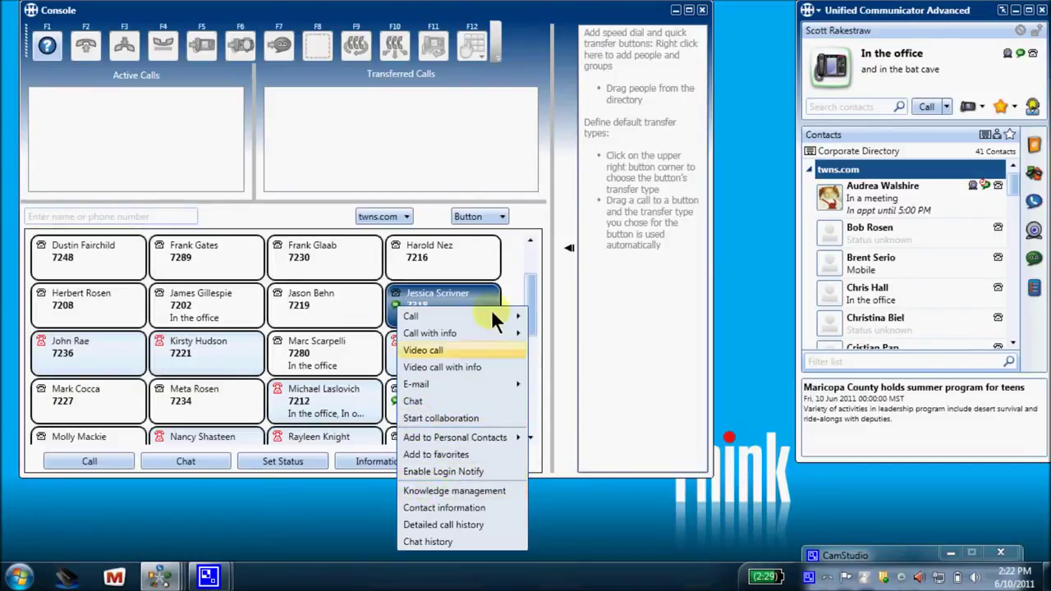
pyautogui.click(513, 165)
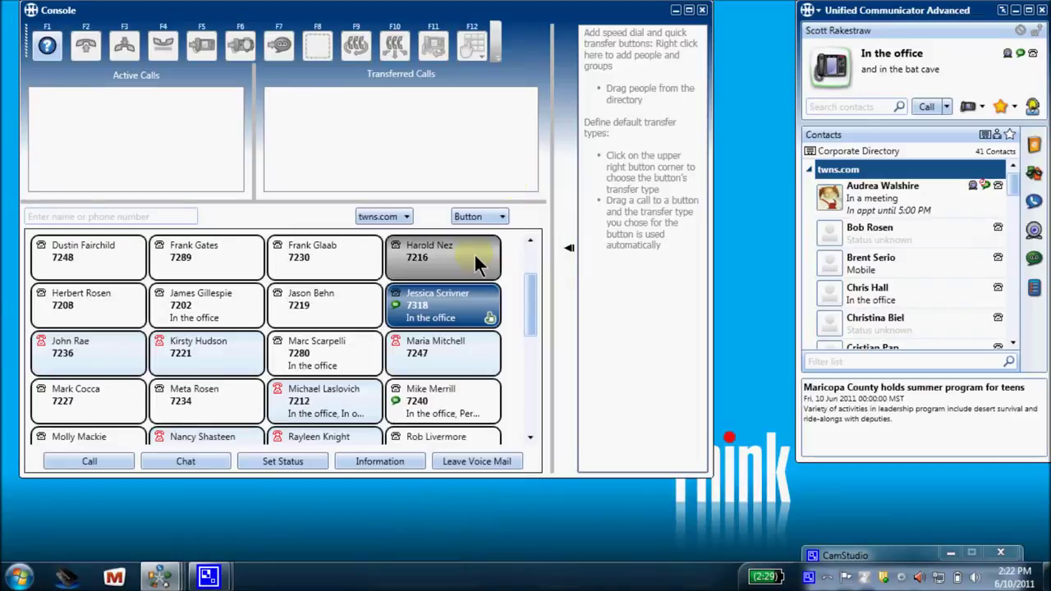
pyautogui.rightClick(443, 312)
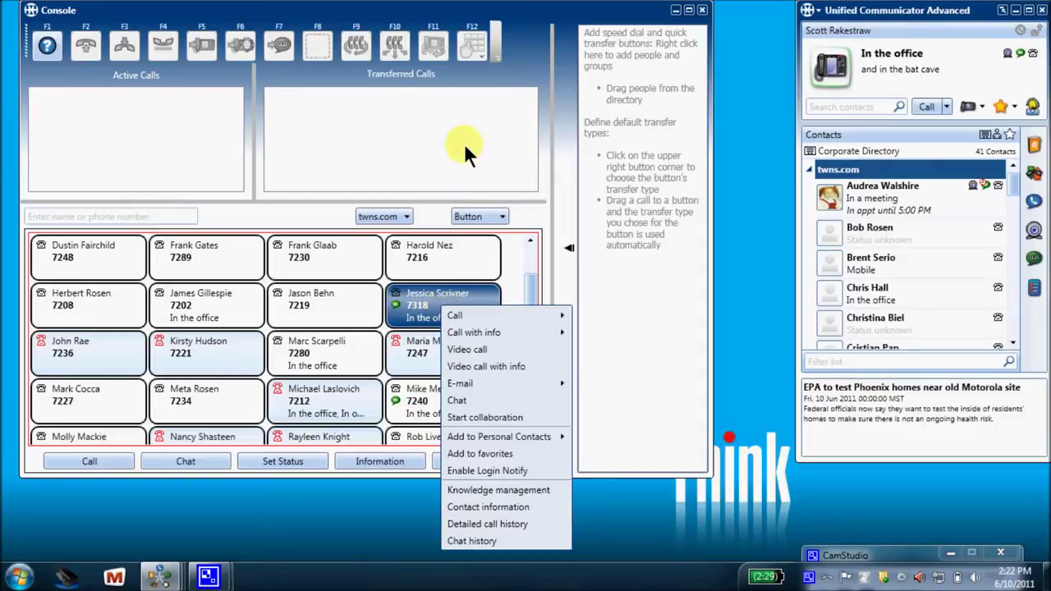
pyautogui.click(445, 162)
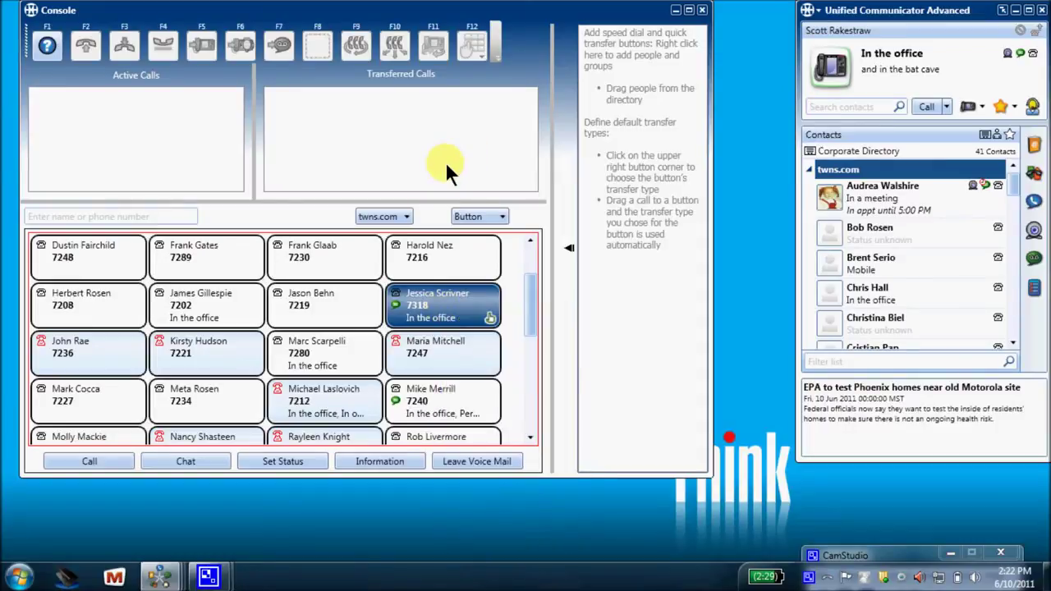
pyautogui.click(407, 217)
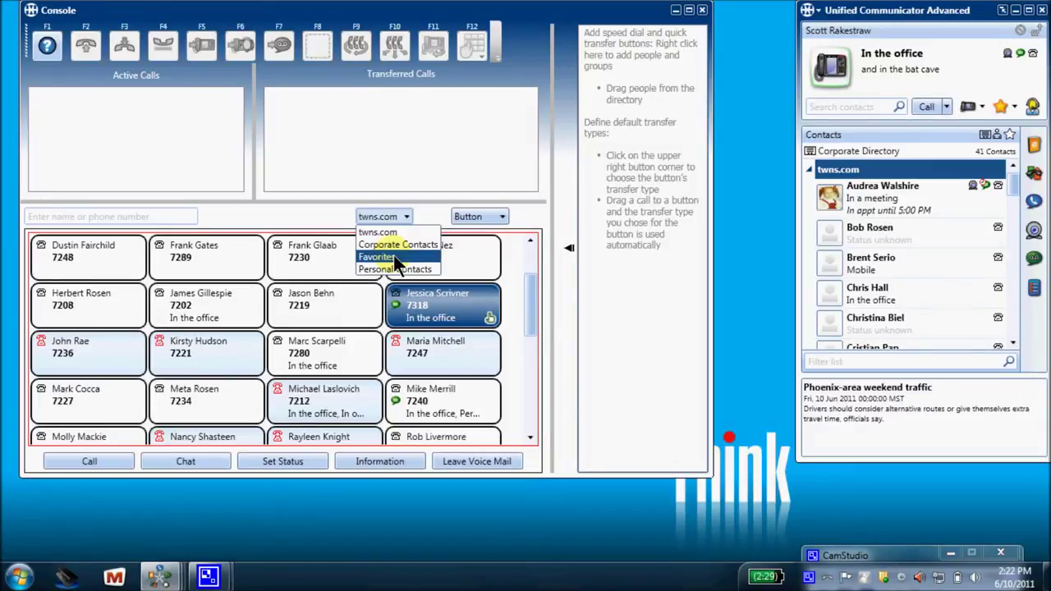
# Add the in-office contact at row two, column four to favorites
pyautogui.click(420, 305)
pyautogui.rightClick(422, 309)
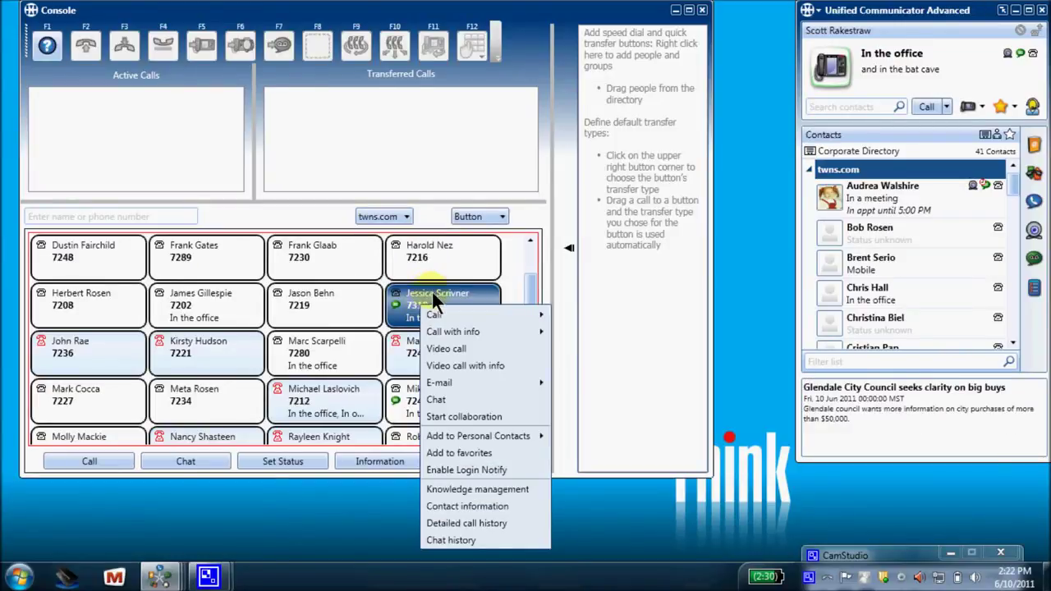
pyautogui.click(439, 448)
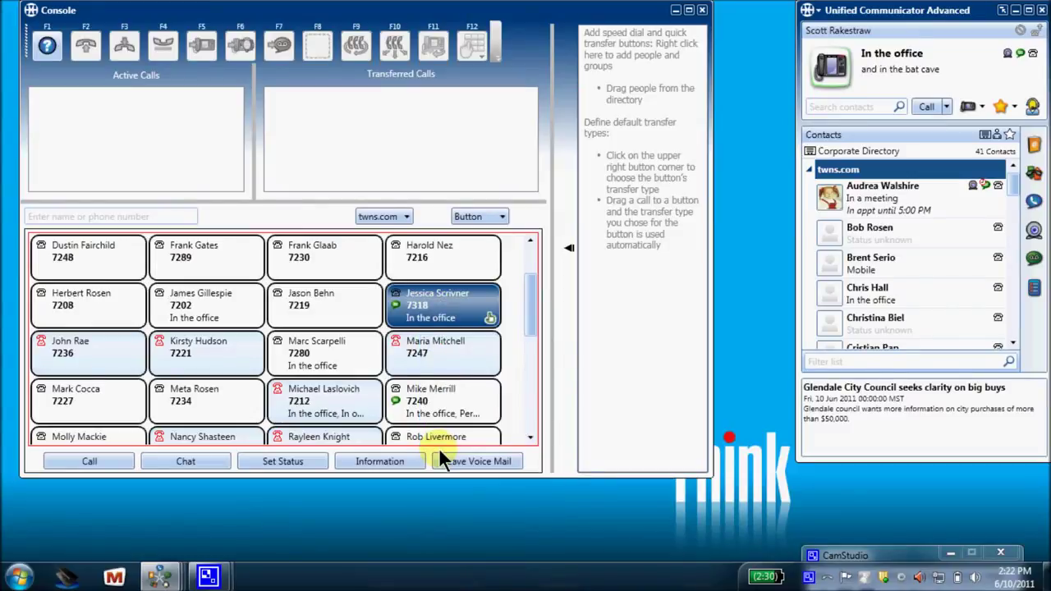
# Switch the directory dropdown to Favorites and bring up the favorite contact's actions menu
pyautogui.click(406, 216)
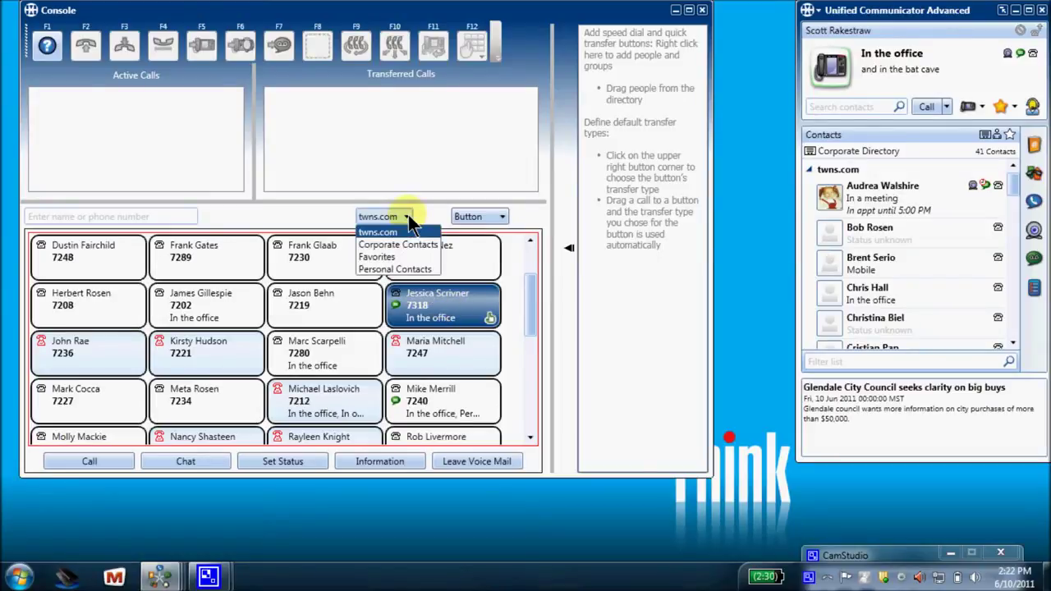
pyautogui.click(390, 256)
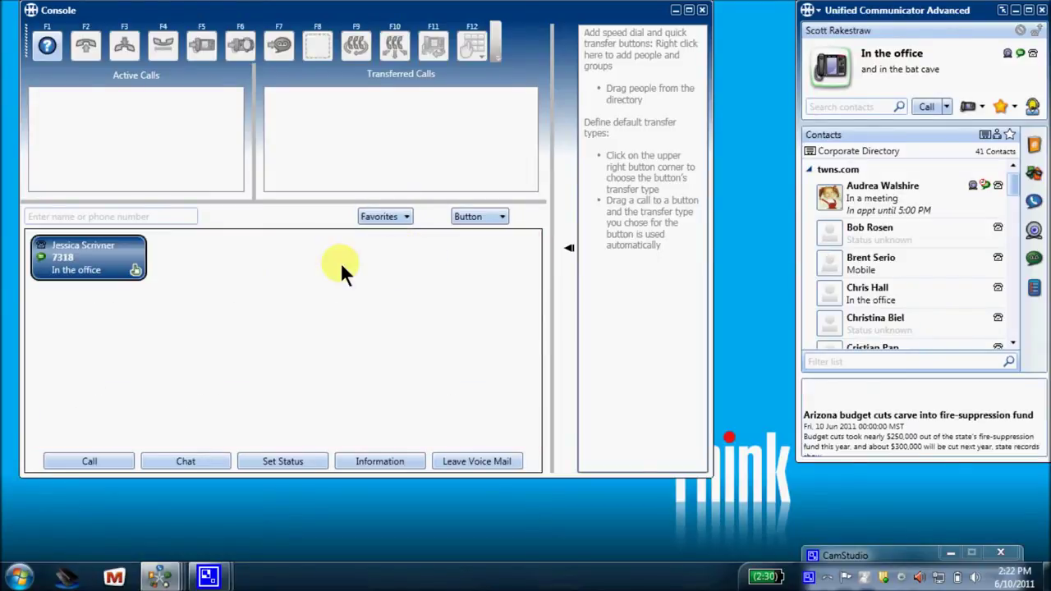
pyautogui.rightClick(114, 260)
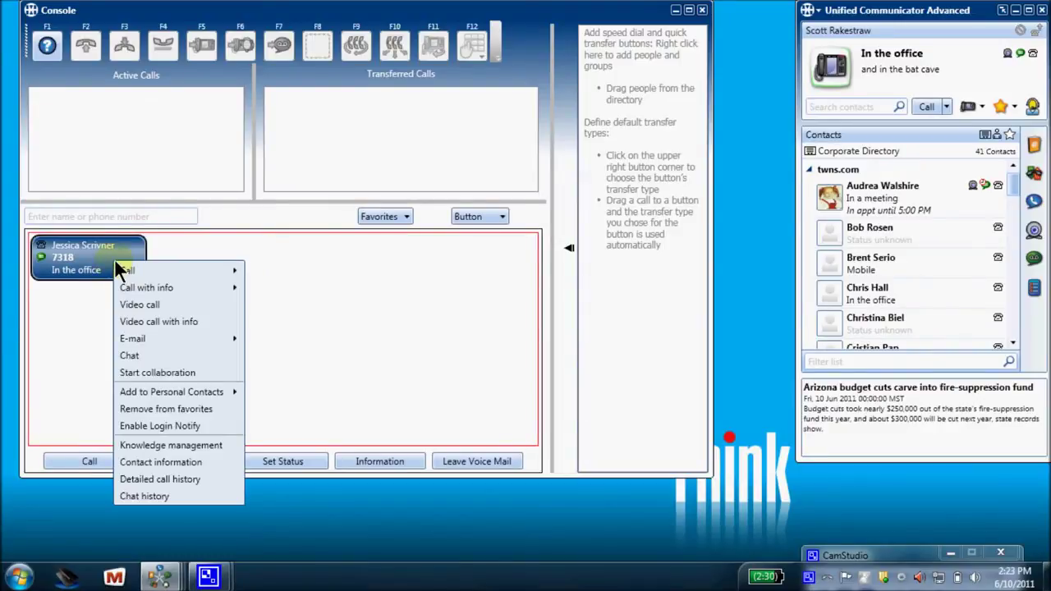
# Unfavorite the contact and set the directory dropdown back to twns.com
pyautogui.click(134, 408)
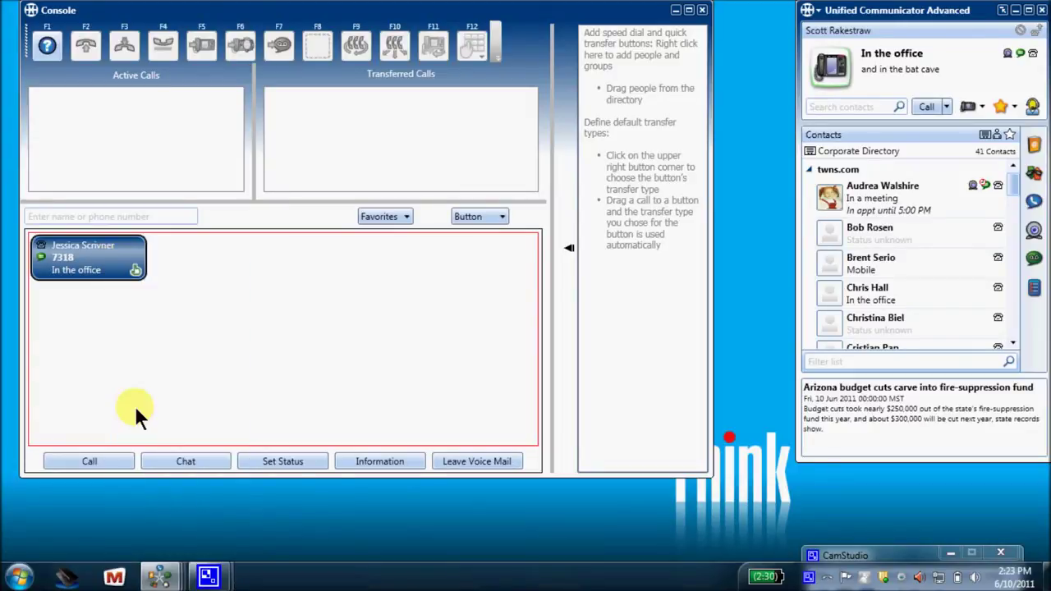
pyautogui.click(408, 216)
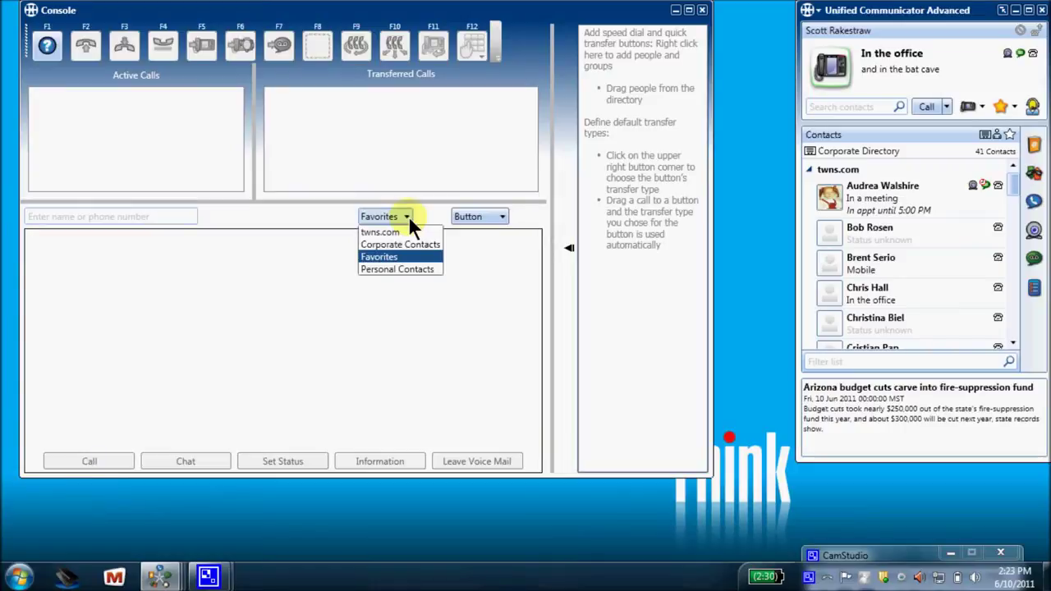
pyautogui.click(386, 232)
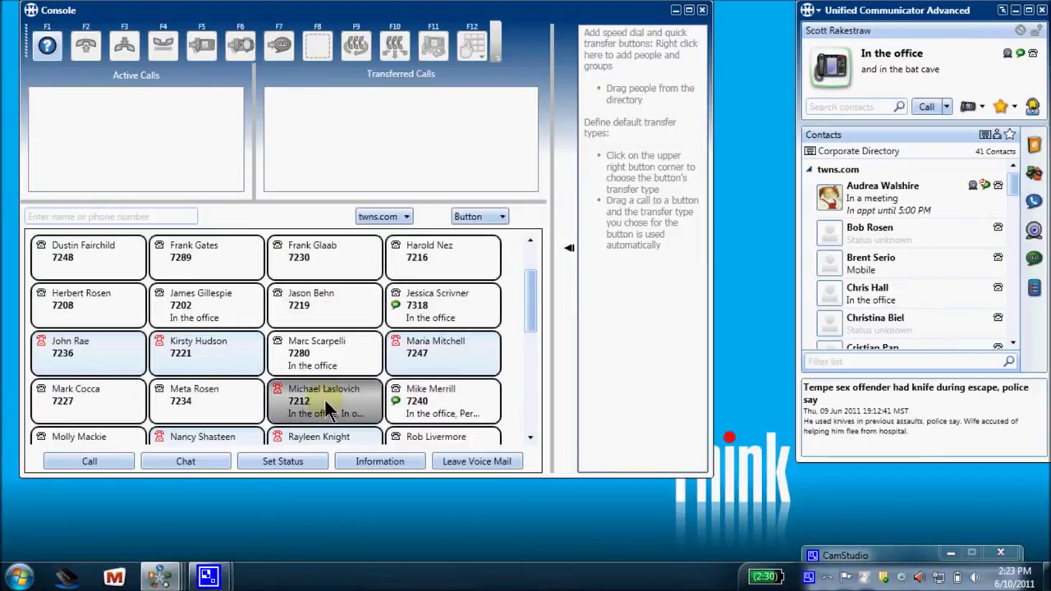
pyautogui.click(501, 215)
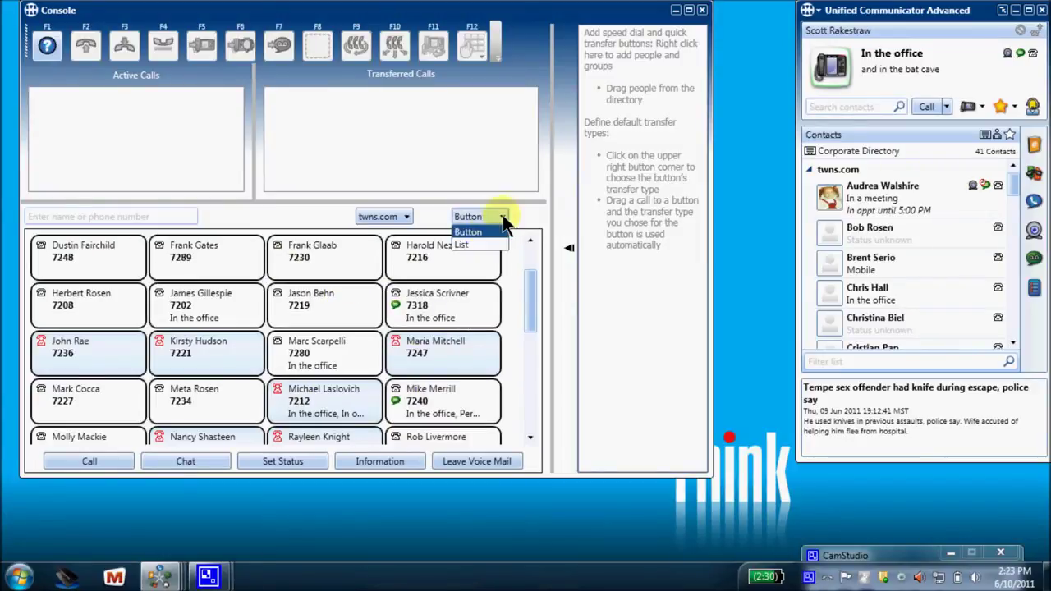
pyautogui.click(476, 243)
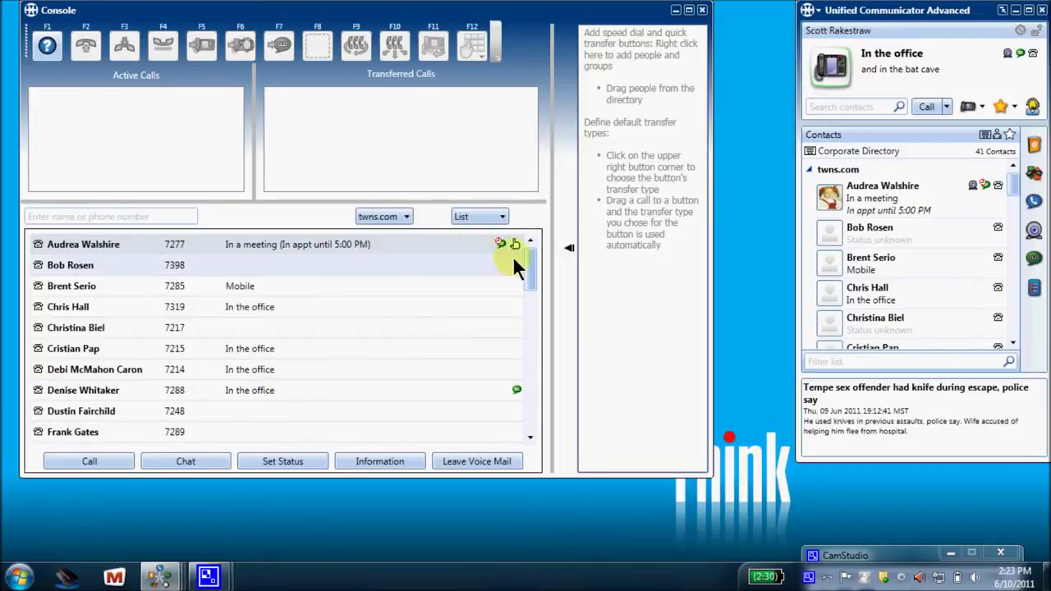
pyautogui.moveTo(528, 267)
pyautogui.mouseDown()
pyautogui.moveTo(528, 379)
pyautogui.moveTo(532, 246)
pyautogui.mouseUp()
pyautogui.click(503, 216)
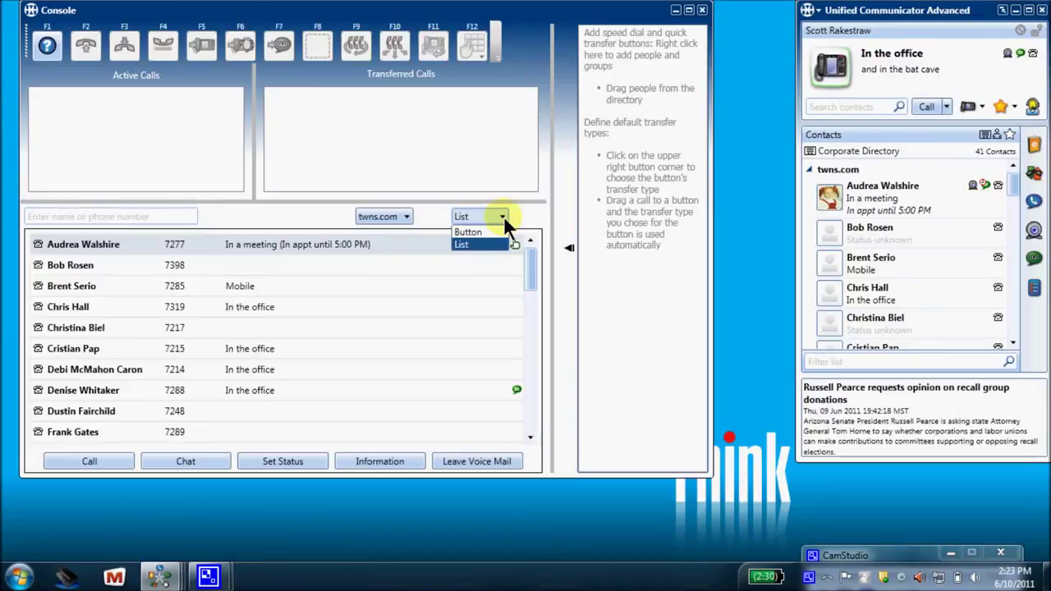
pyautogui.click(490, 232)
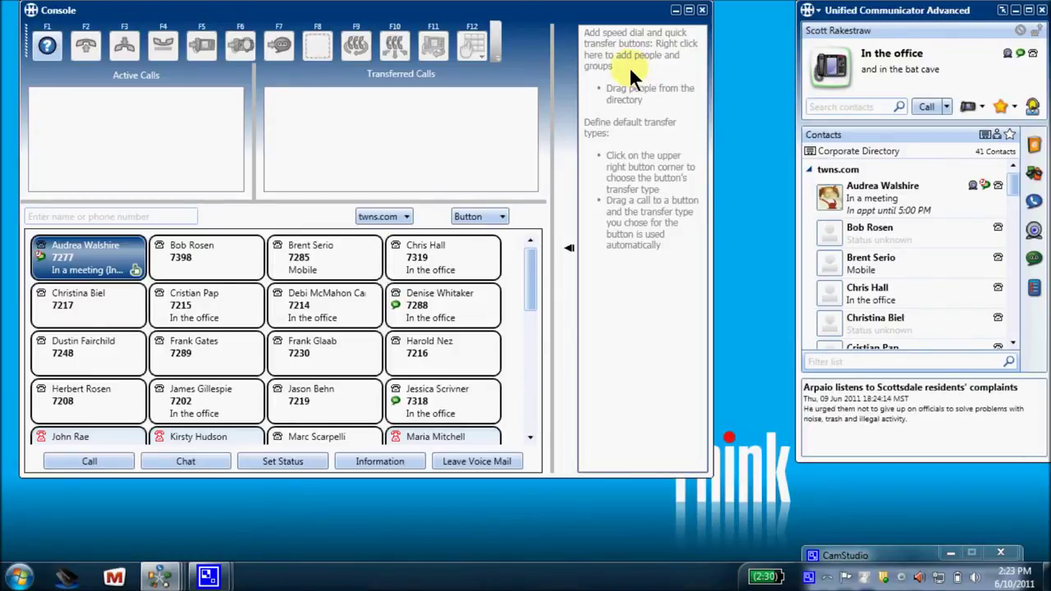
# Drag the top-right contact and the row-three, column-four contact into the speed dial panel
pyautogui.click(443, 256)
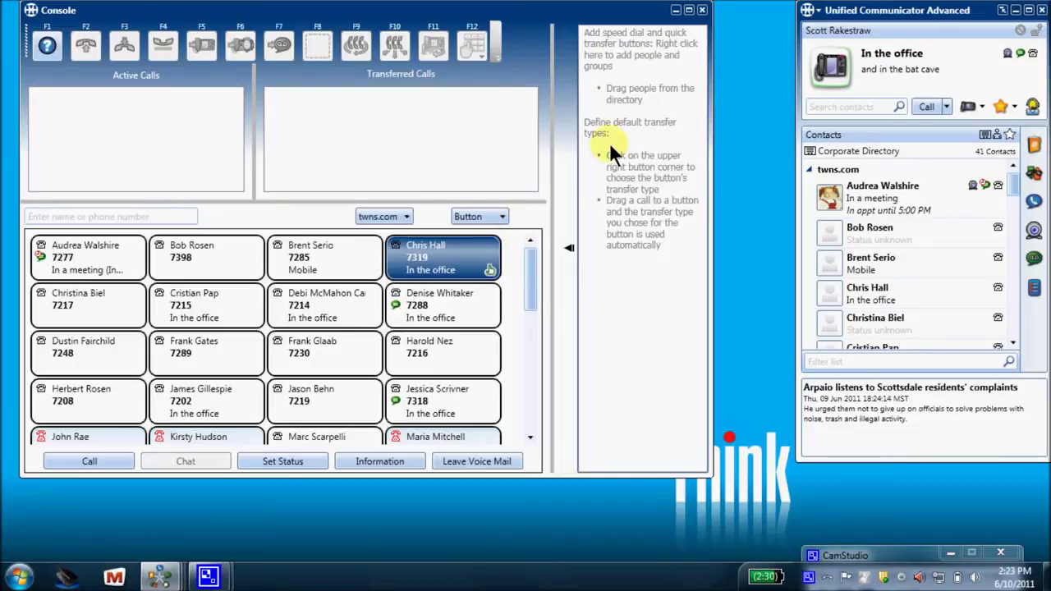
pyautogui.moveTo(600, 57); pyautogui.dragTo(600, 52)
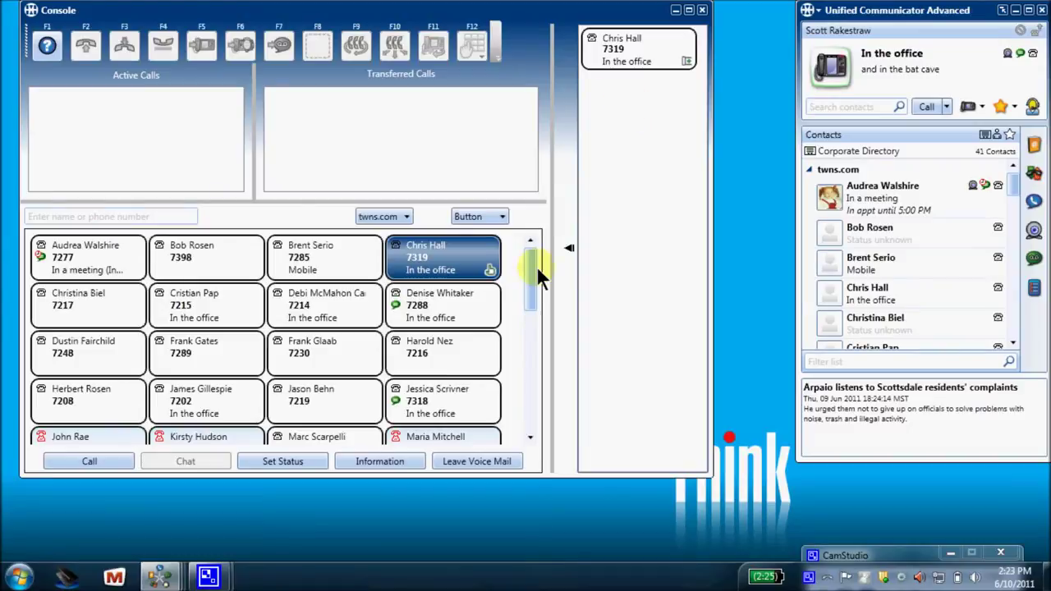
pyautogui.click(444, 357)
pyautogui.moveTo(615, 97); pyautogui.dragTo(616, 99)
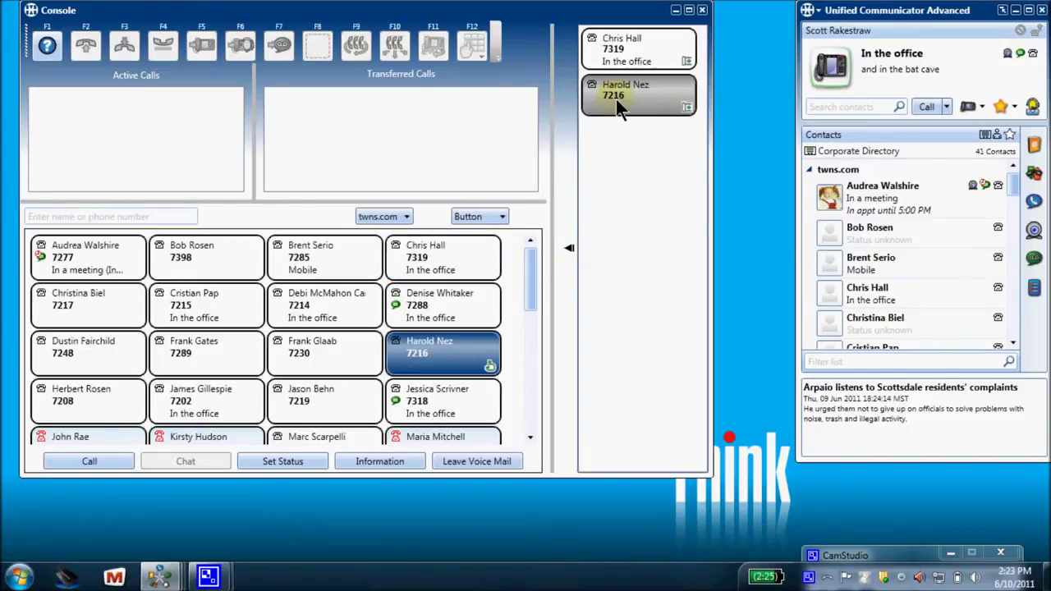
# Create a new speed dial group, then delete the empty 'Enter Name' group
pyautogui.rightClick(615, 188)
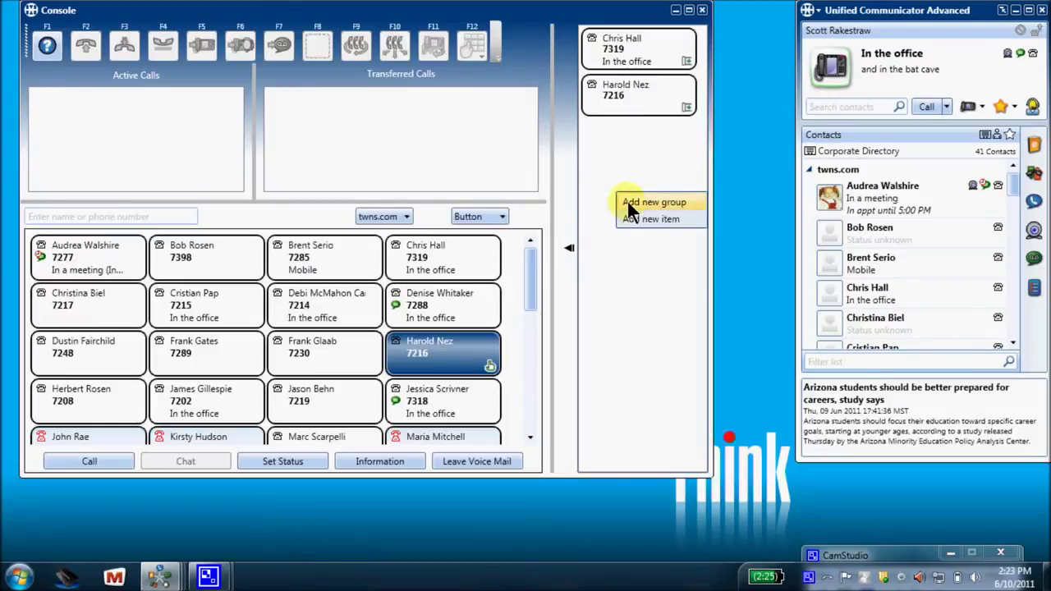
pyautogui.click(627, 201)
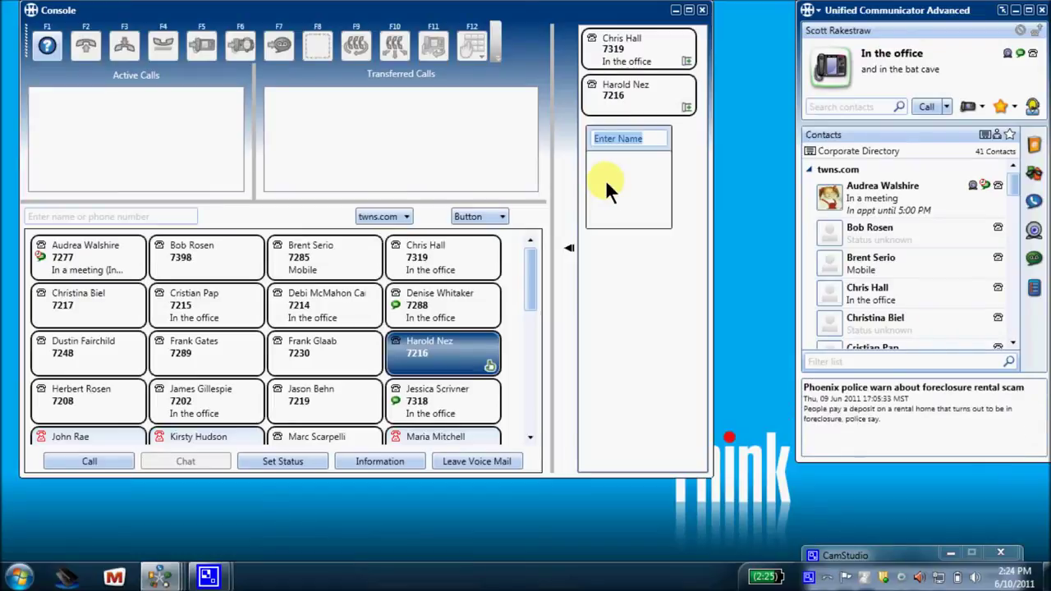
pyautogui.rightClick(587, 136)
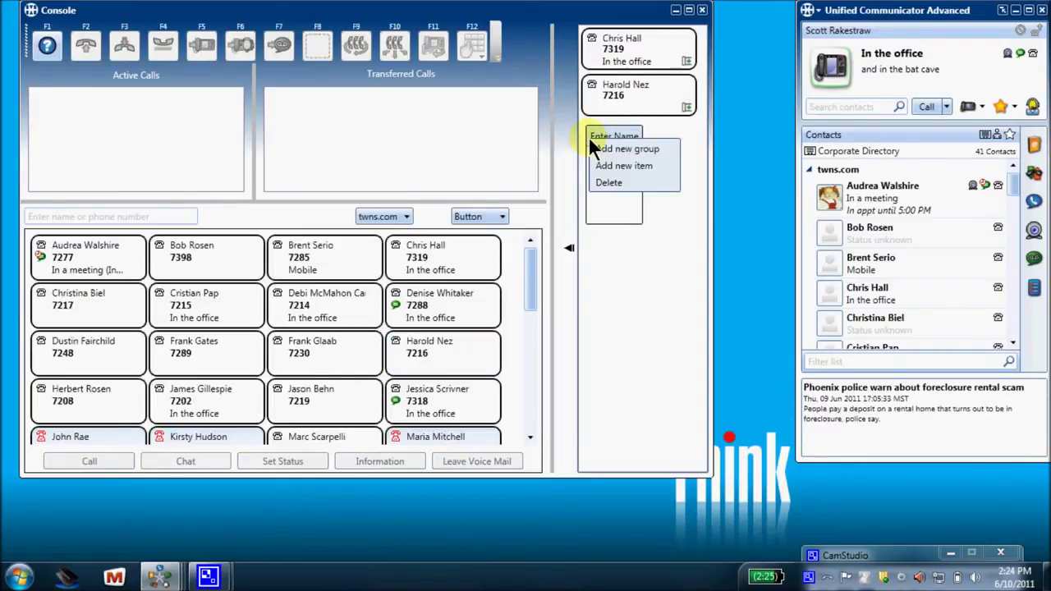
pyautogui.click(601, 182)
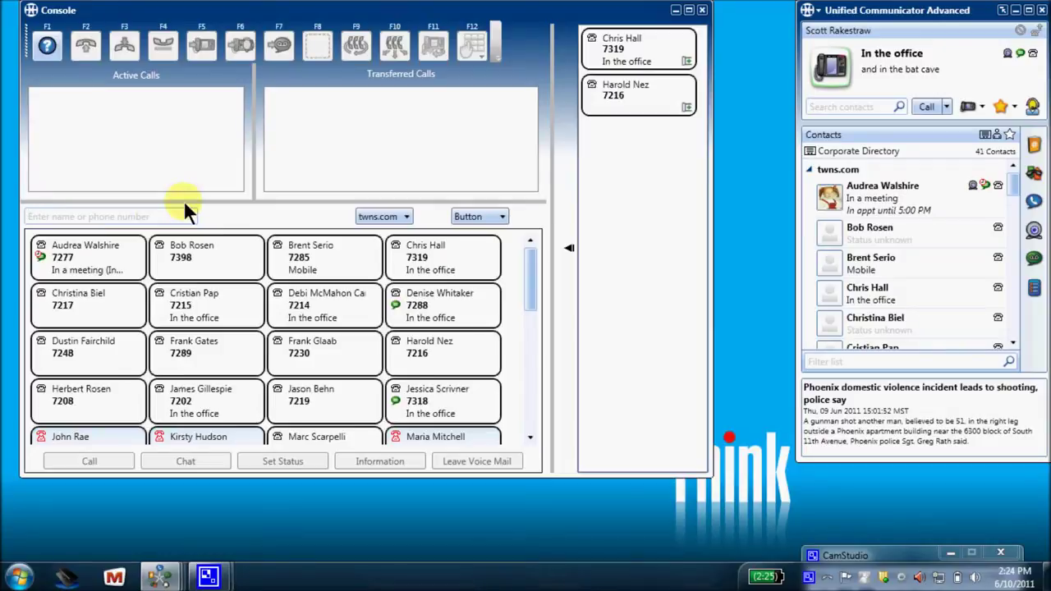
# Dial 3619566 via the unmatched search tile, then clear the search and select a directory contact
pyautogui.write('3619')
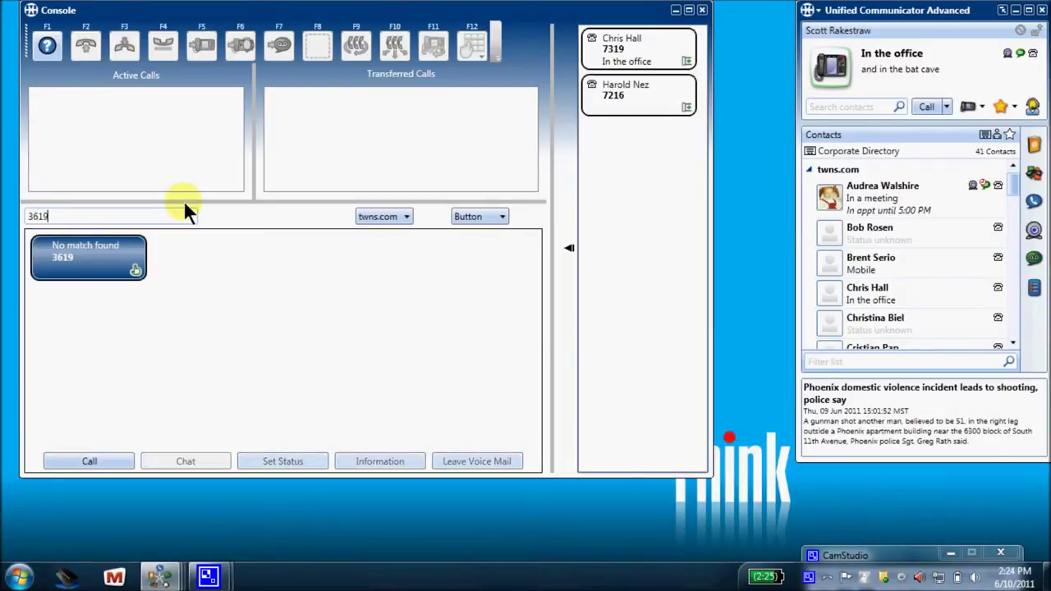
pyautogui.write('566')
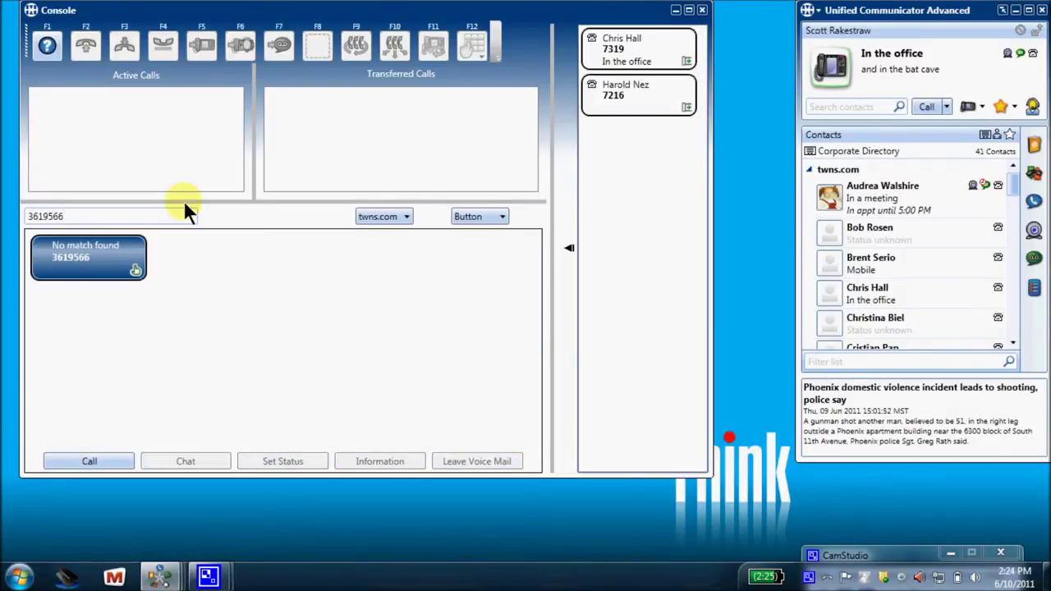
pyautogui.press('Return')
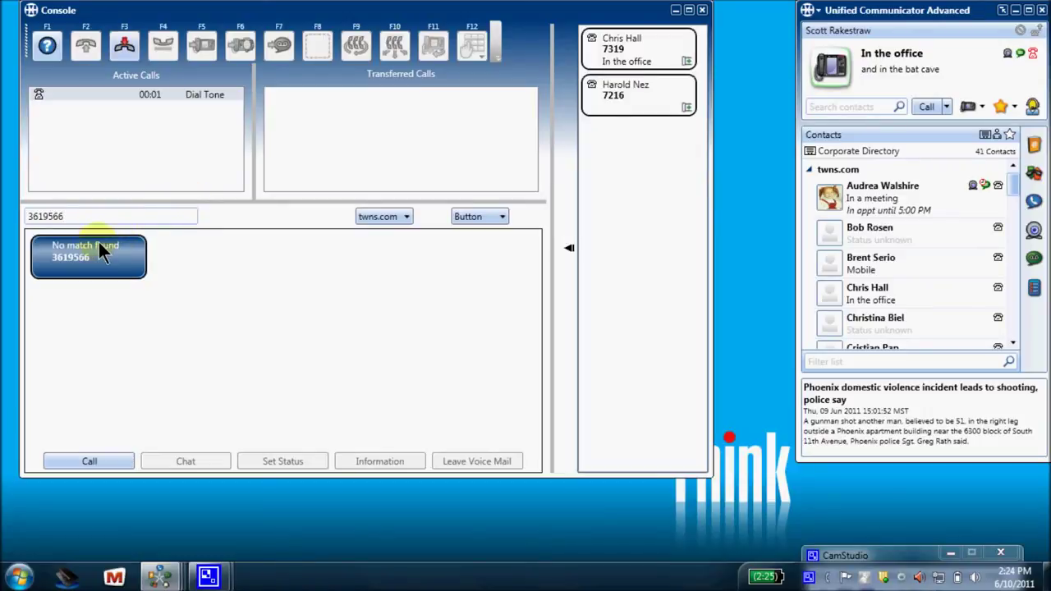
pyautogui.doubleClick(29, 216)
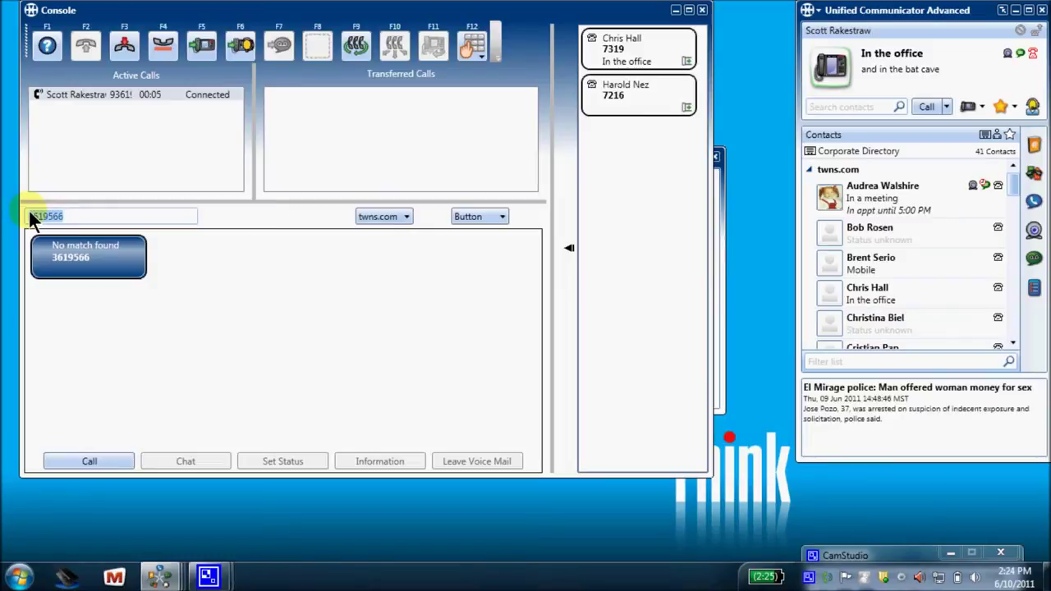
pyautogui.press('BackSpace')
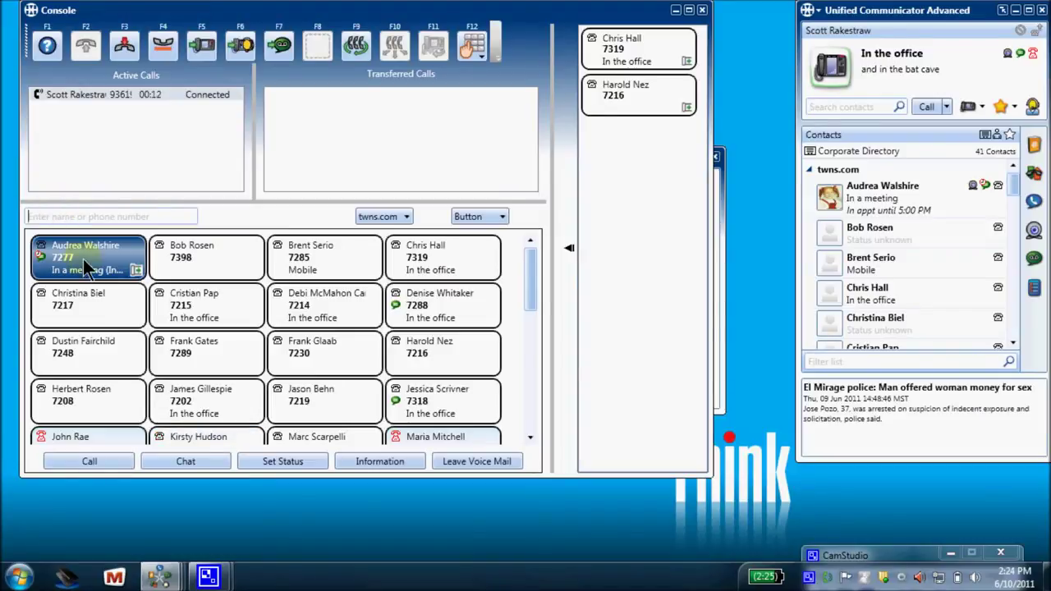
pyautogui.click(223, 262)
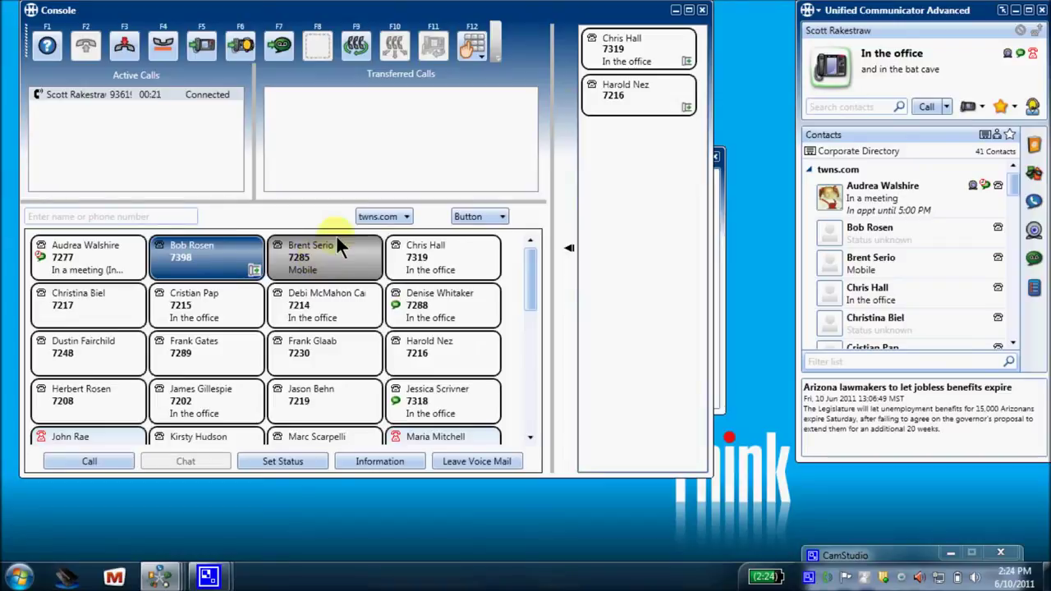
# Transfer the call unsupervised (F5) to the first speed dial contact and clear the ringing transfer
pyautogui.click(632, 42)
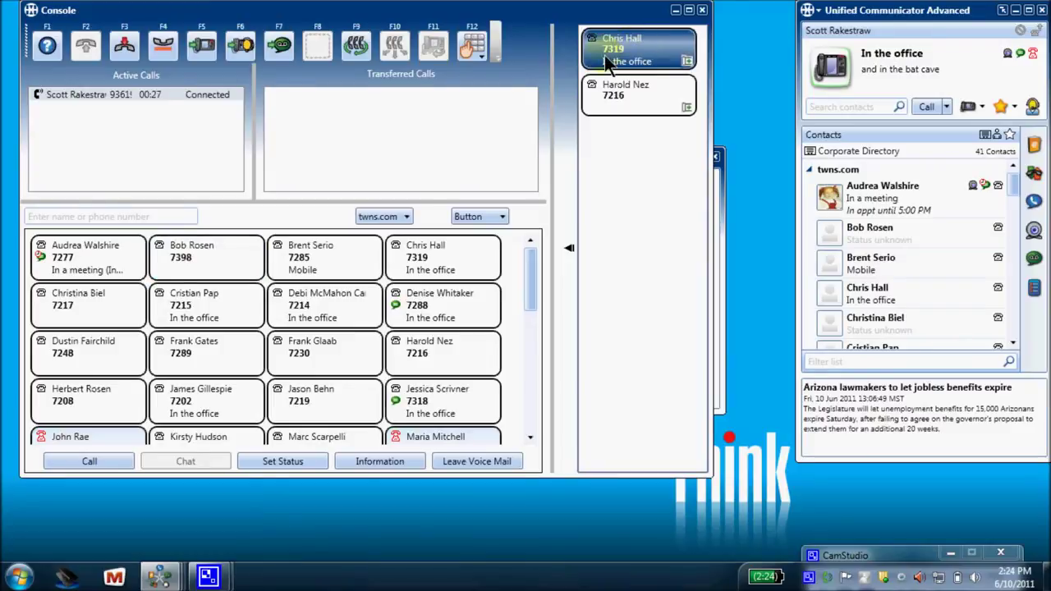
pyautogui.click(199, 50)
pyautogui.click(199, 50)
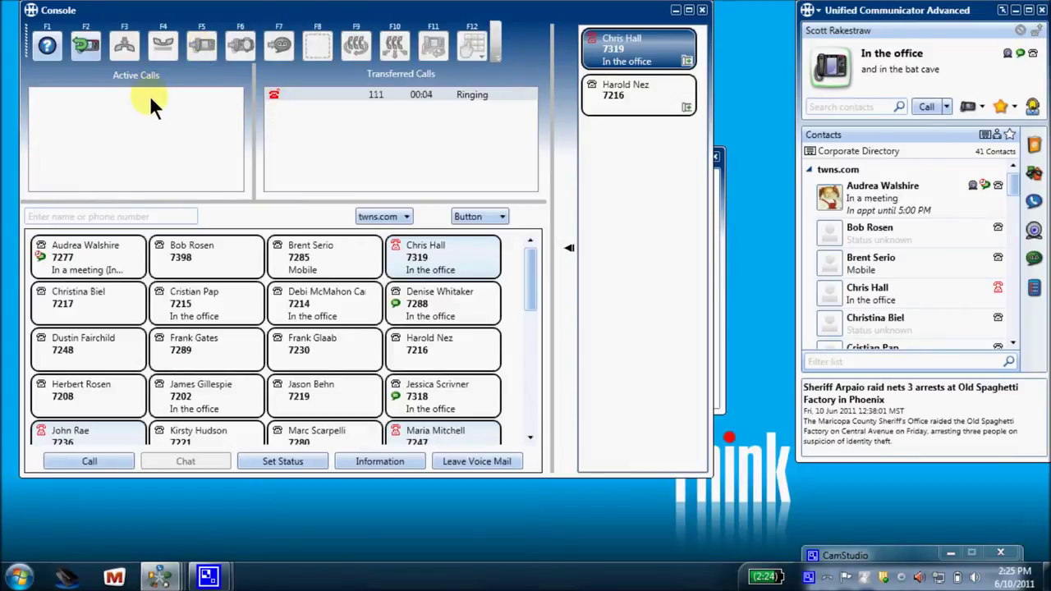
pyautogui.click(274, 95)
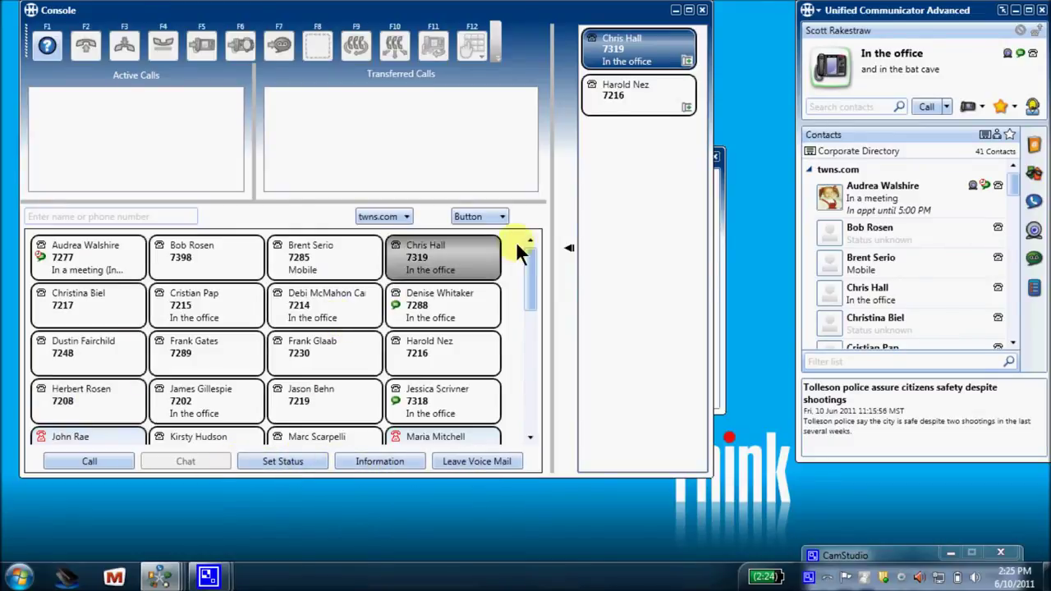
# Select the speed-dial entry, then the colleague's contact tile in the directory grid
pyautogui.click(608, 102)
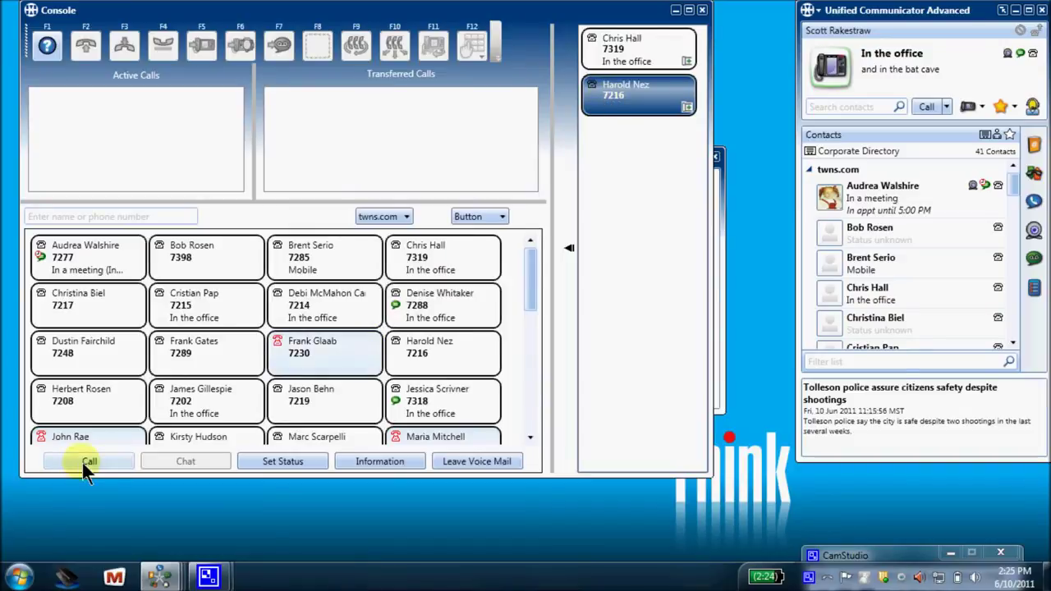
pyautogui.click(416, 310)
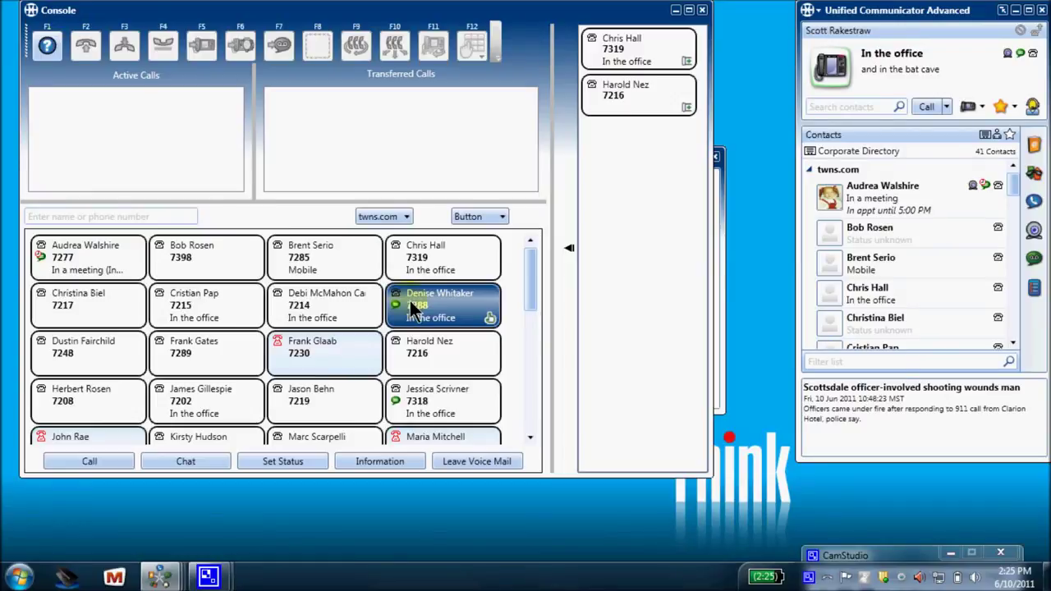
# Set the contact's dynamic status to 'At lunch'
pyautogui.click(291, 460)
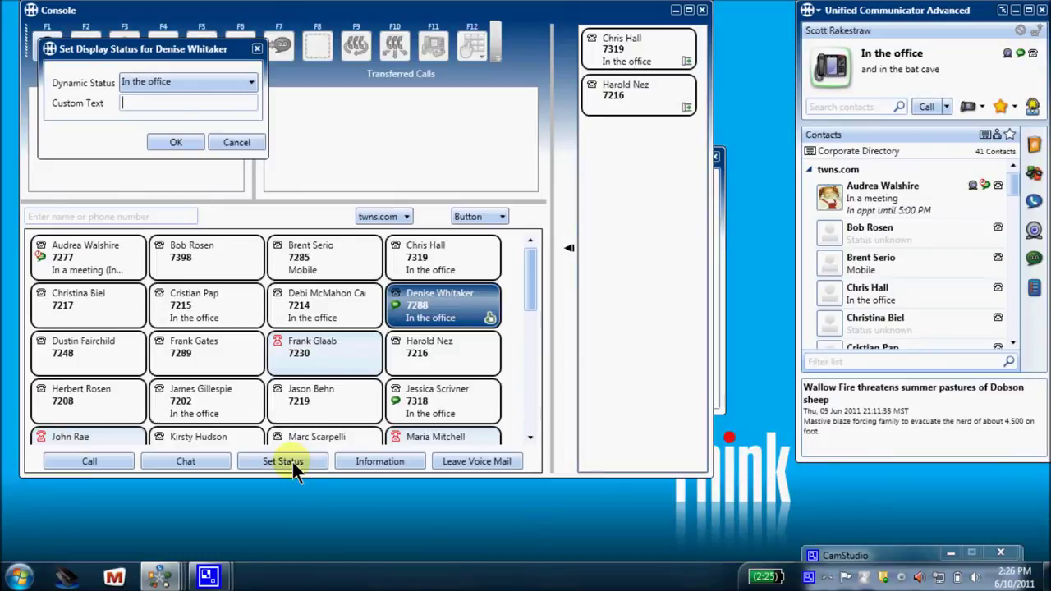
pyautogui.click(252, 82)
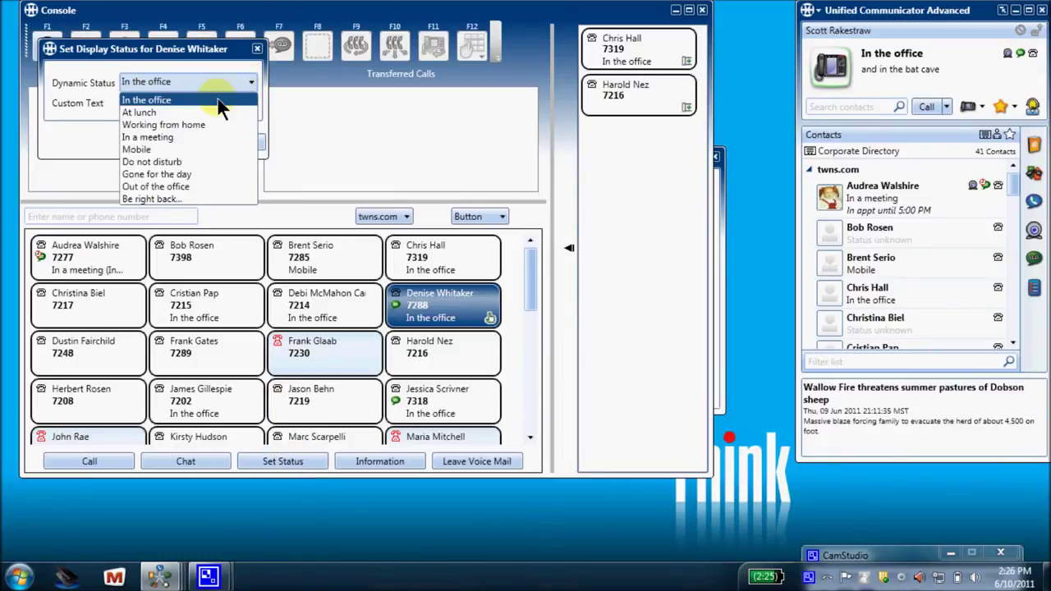
pyautogui.click(164, 113)
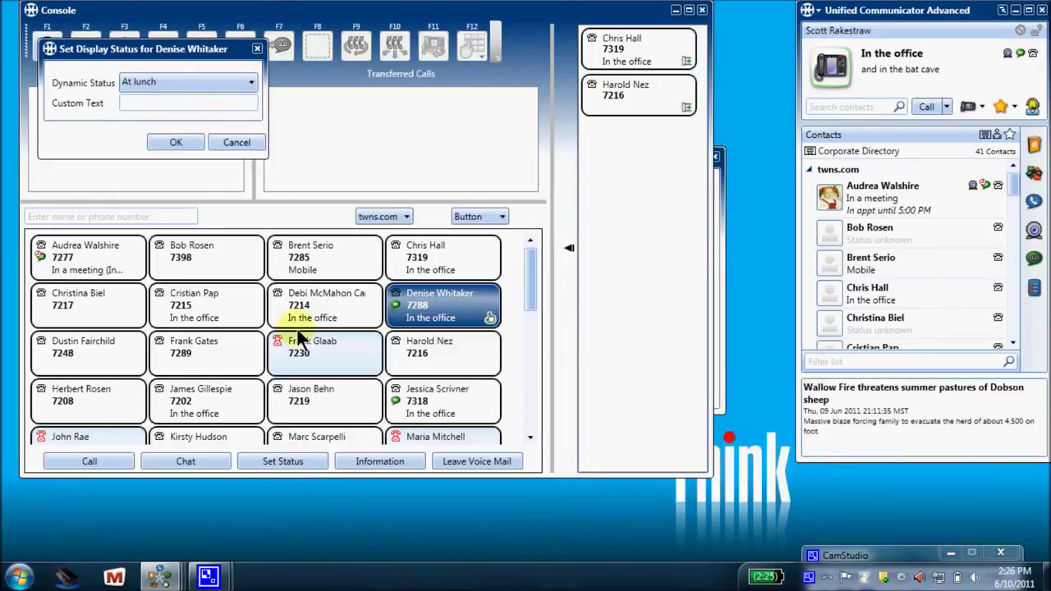
pyautogui.click(178, 142)
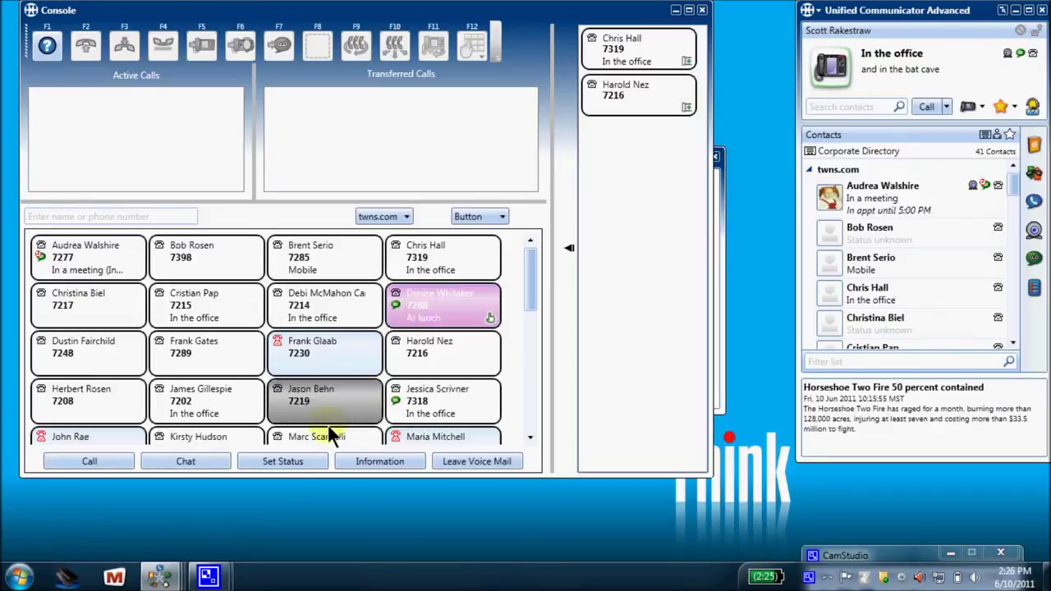
# Change the contact's dynamic status back to 'In the office'
pyautogui.click(297, 461)
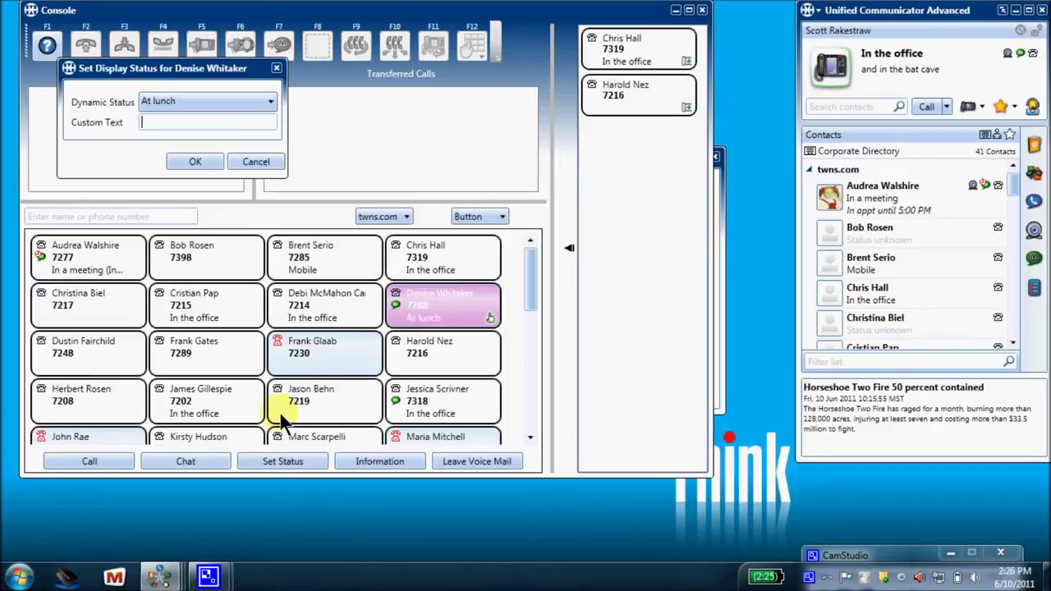
pyautogui.click(270, 100)
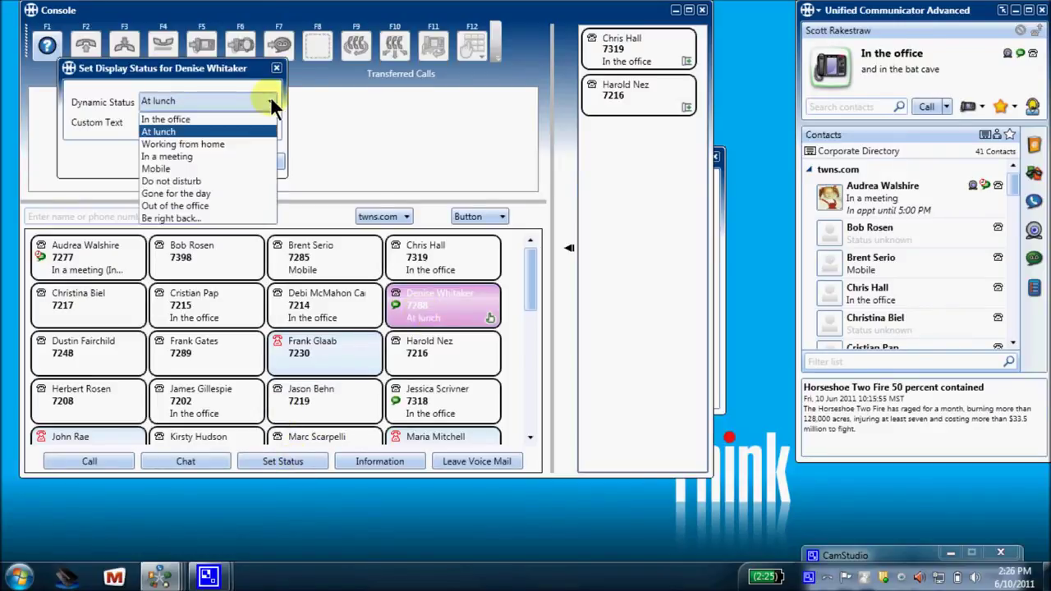
pyautogui.click(194, 120)
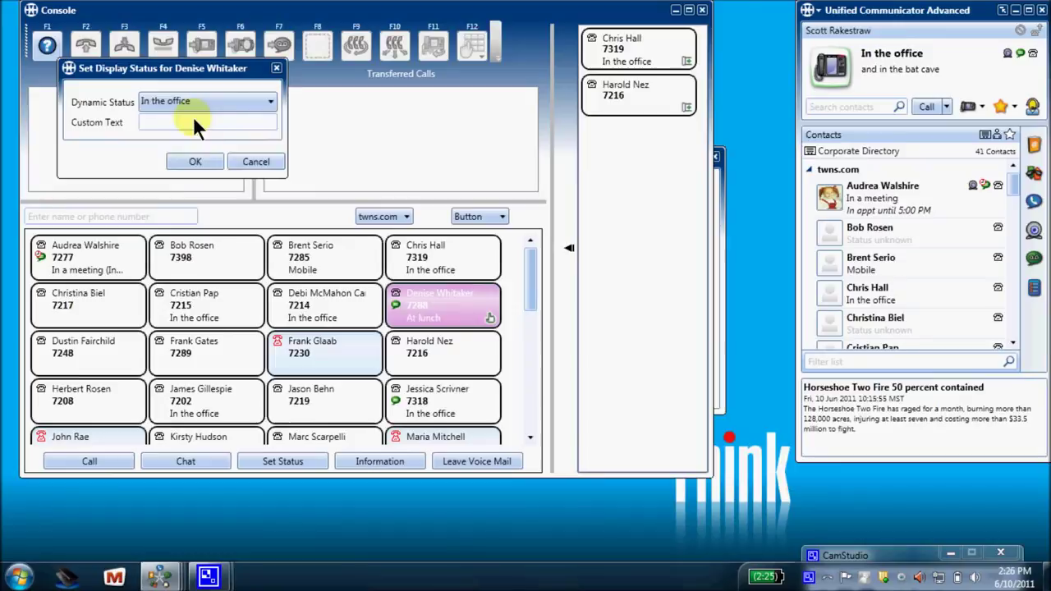
pyautogui.click(193, 163)
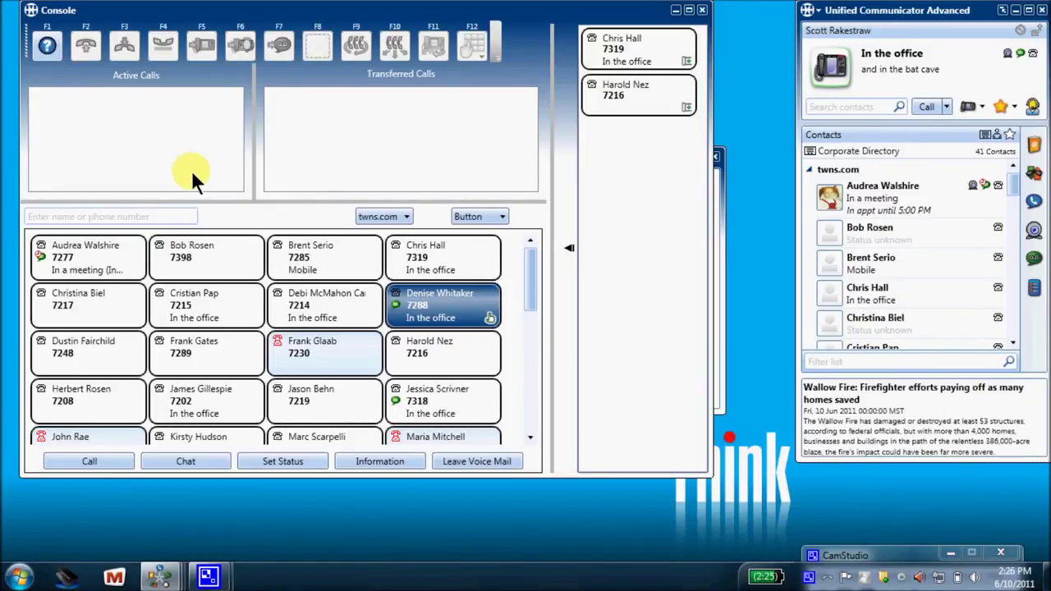
pyautogui.click(380, 460)
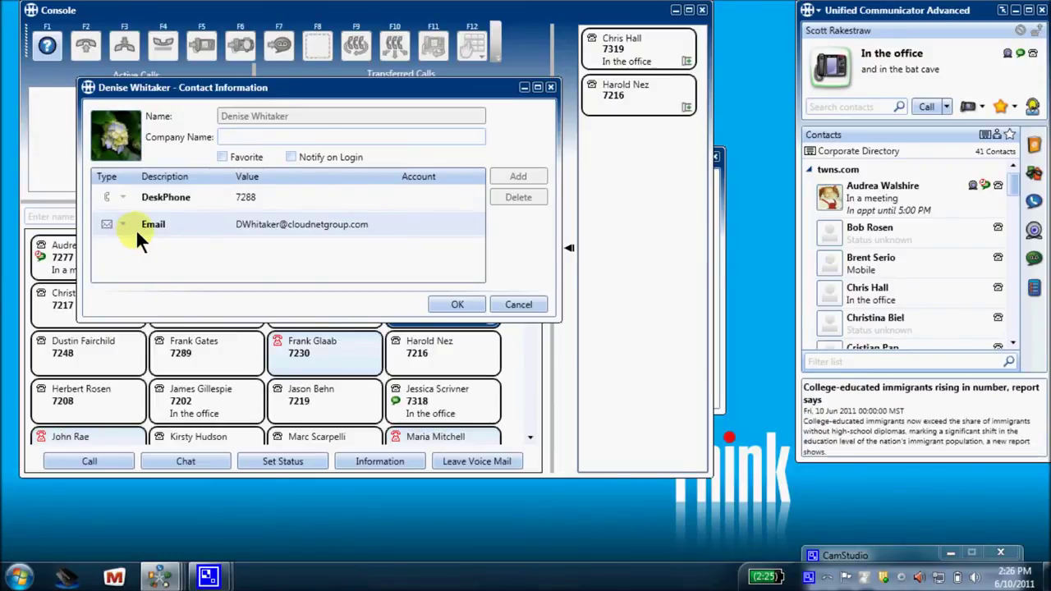
pyautogui.click(508, 303)
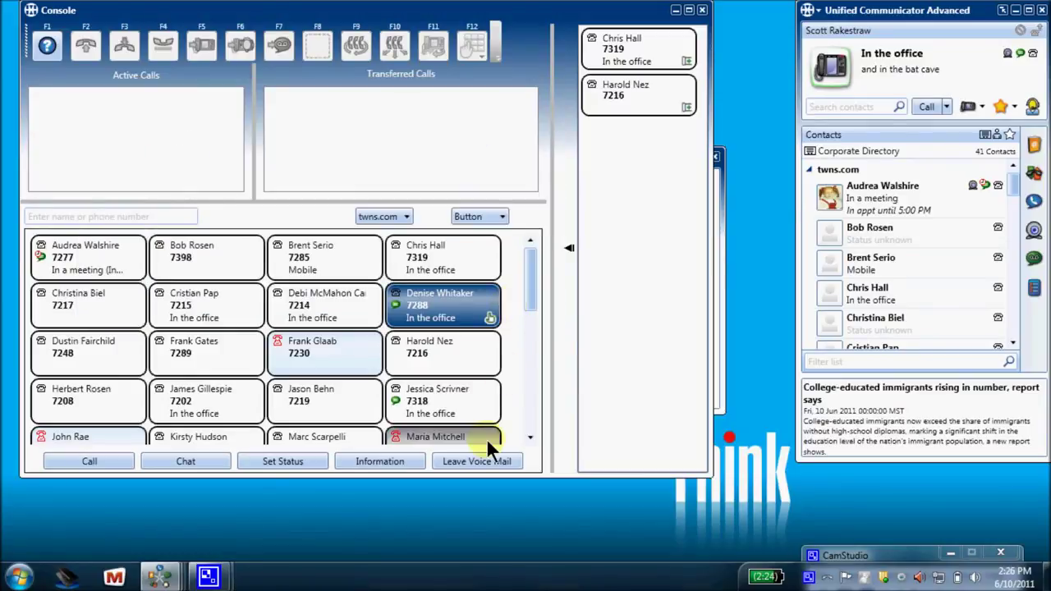